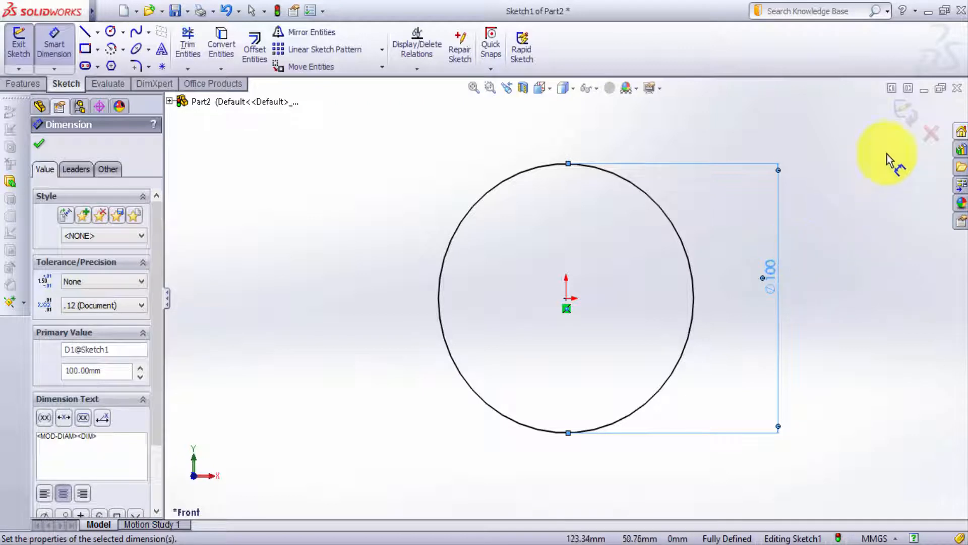
Step: Finish the circle sketch and extrude it as a blind boss 10 mm deep
click(904, 112)
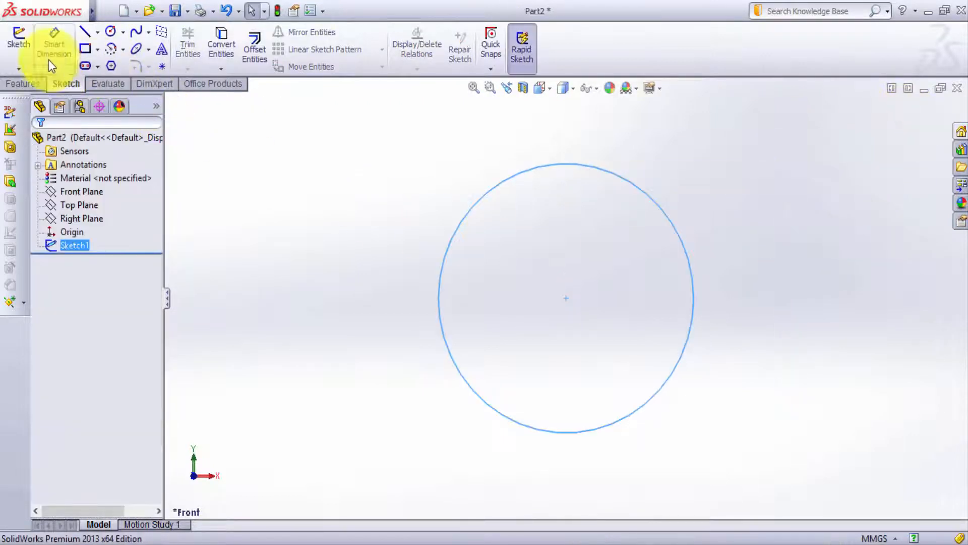
click(33, 84)
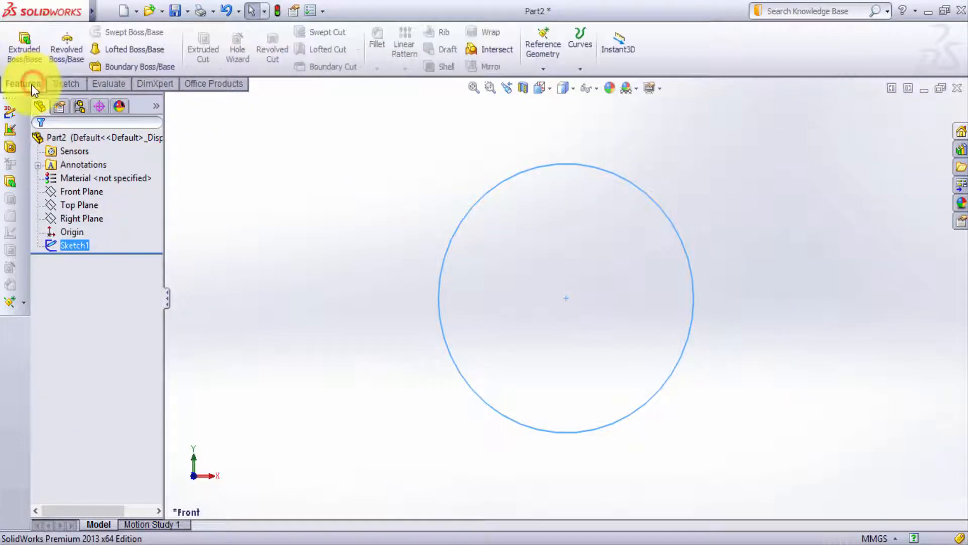
click(28, 57)
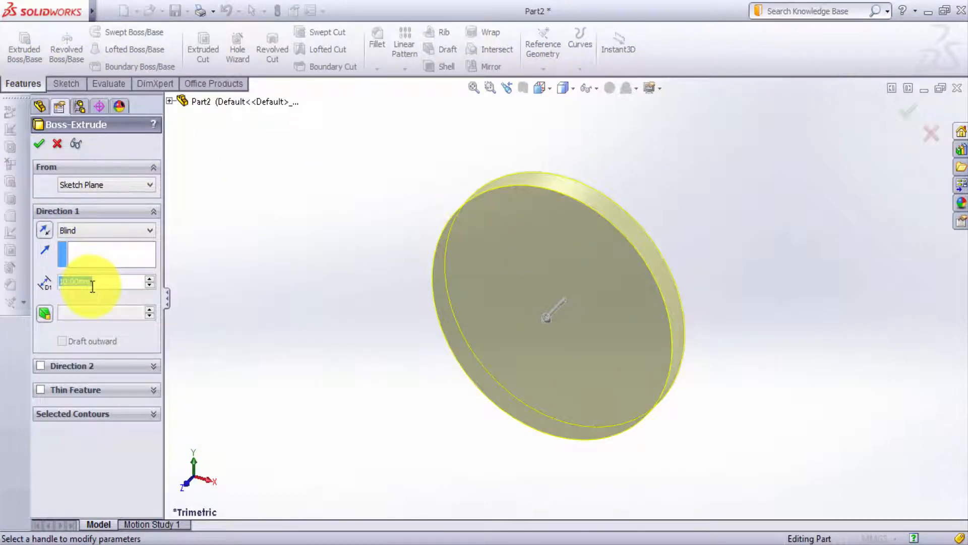
text(10)
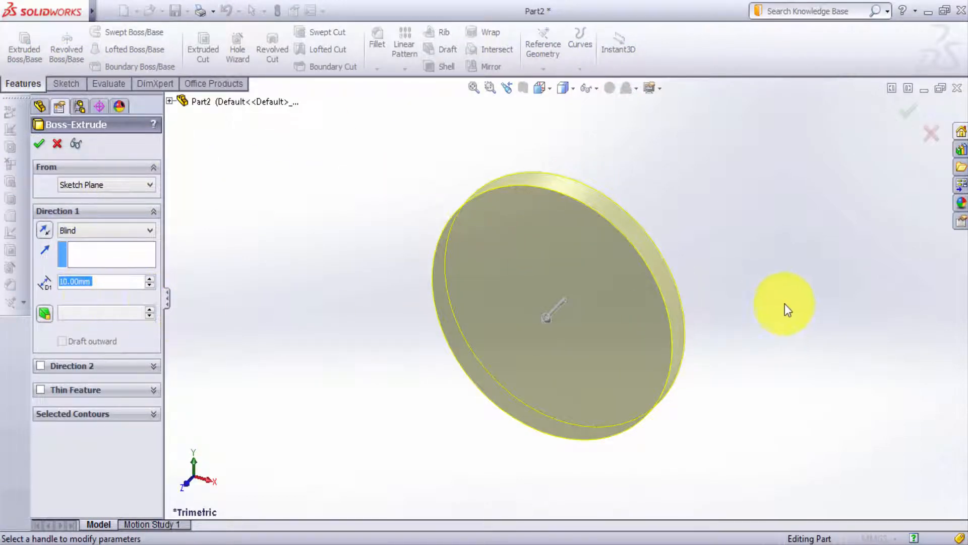
click(910, 119)
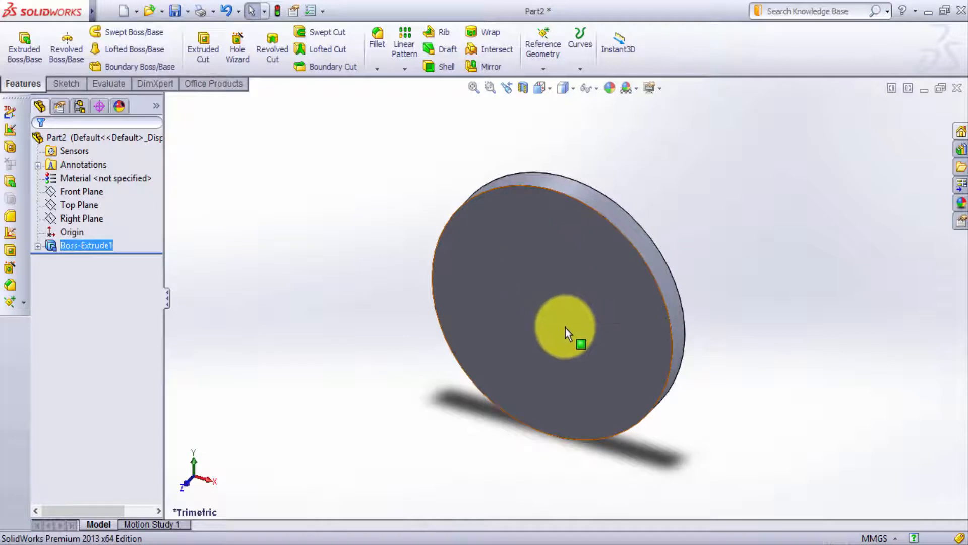
Step: Sketch two separate lines across the disc's front face, one about 99 mm long above the centre and one below, ending on the circular edge
scroll(566, 329, up, 2)
scroll(573, 327, down, 3)
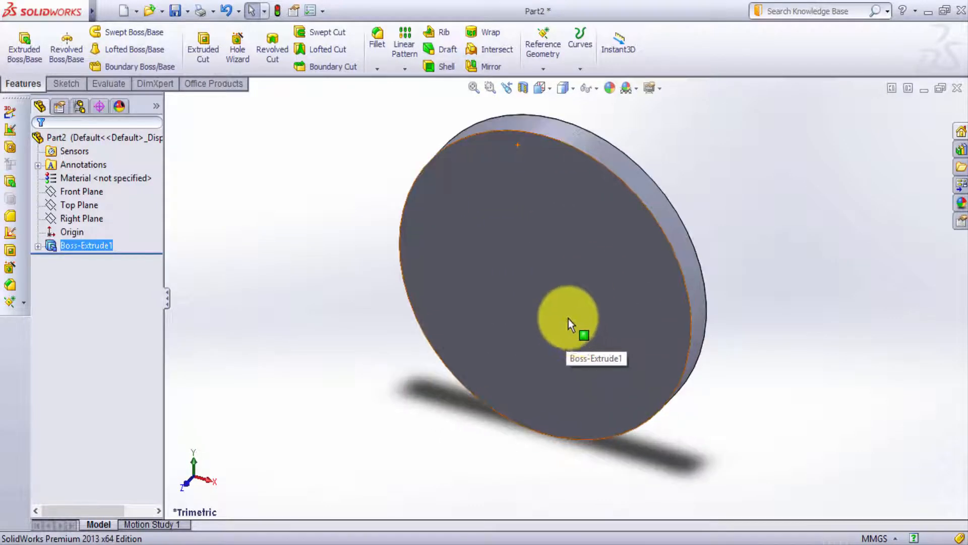
click(69, 81)
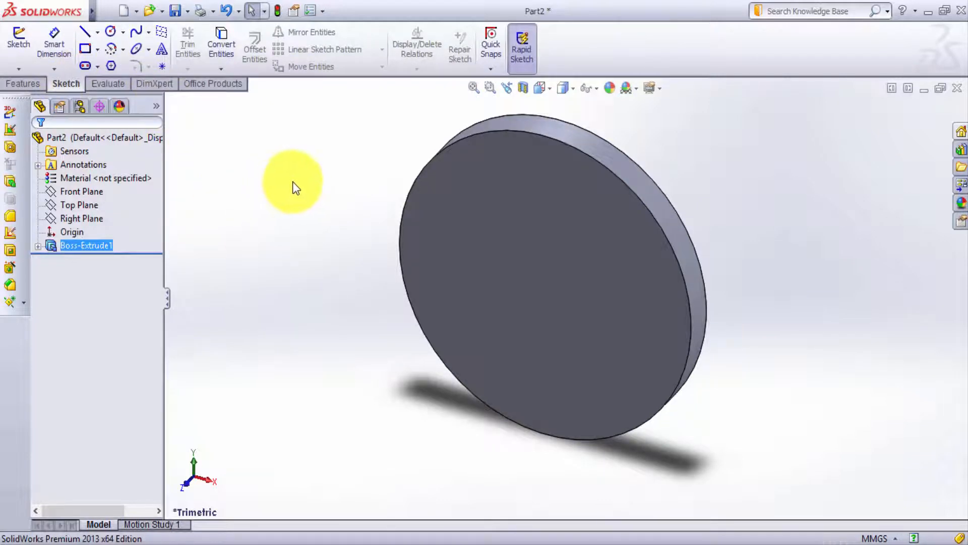
click(85, 32)
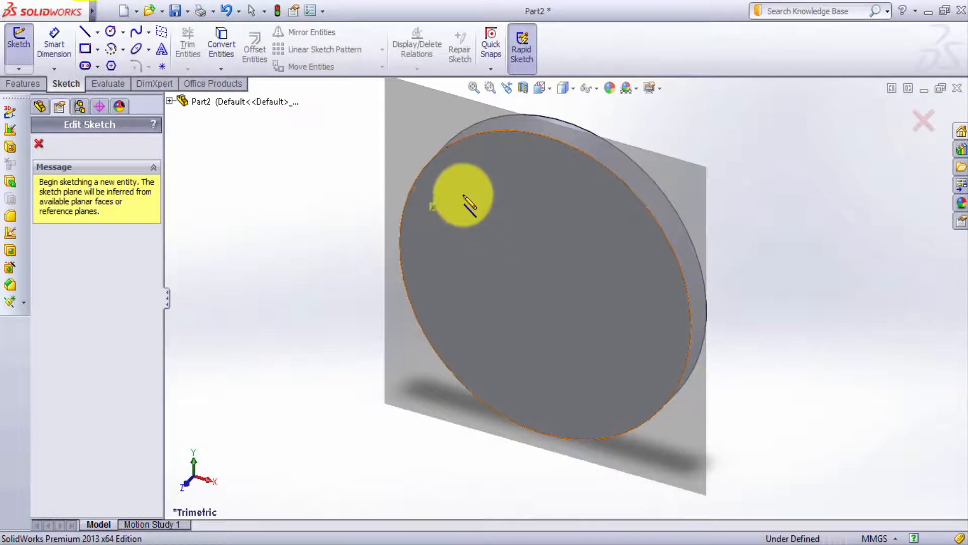
click(403, 216)
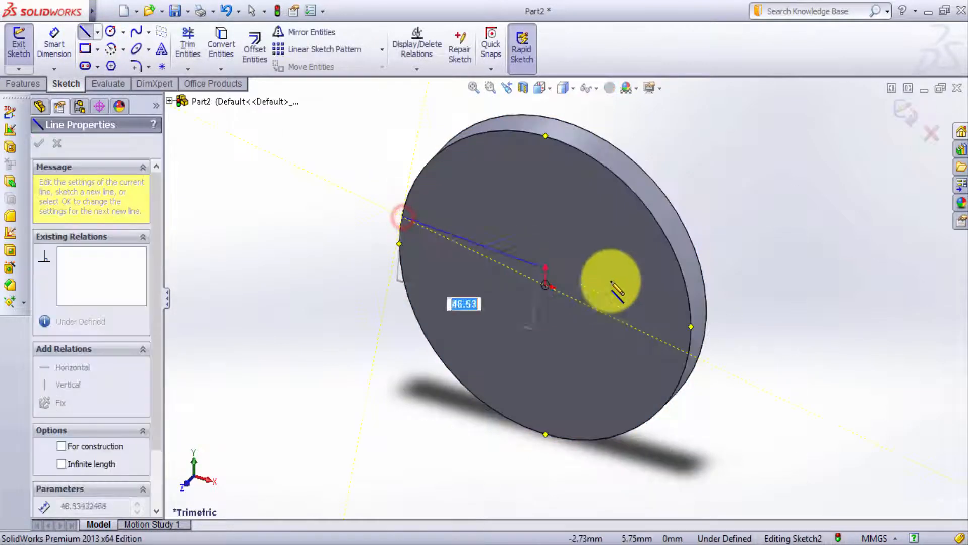
click(691, 308)
double_click(783, 274)
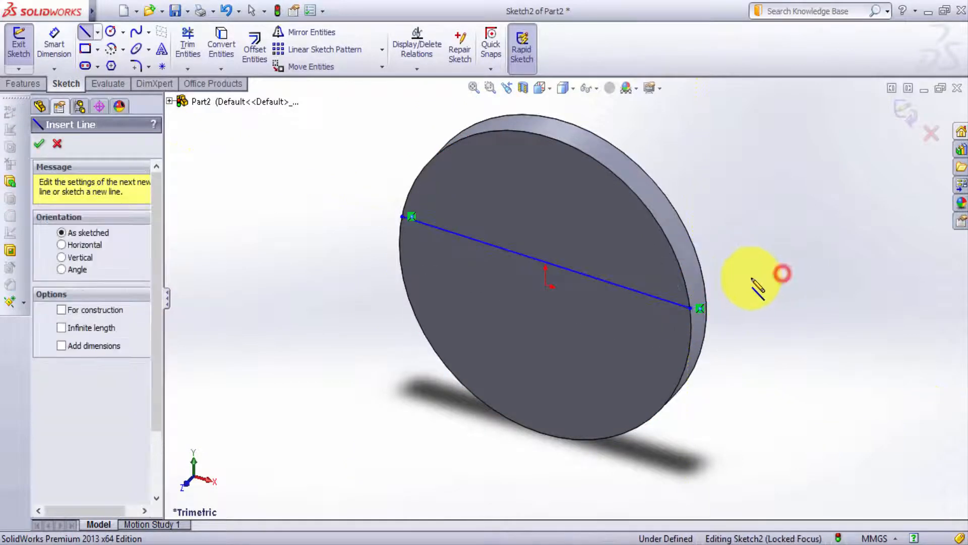
click(400, 268)
mouse_move(400, 269)
mouse_down()
mouse_move(529, 346)
mouse_move(683, 378)
mouse_up()
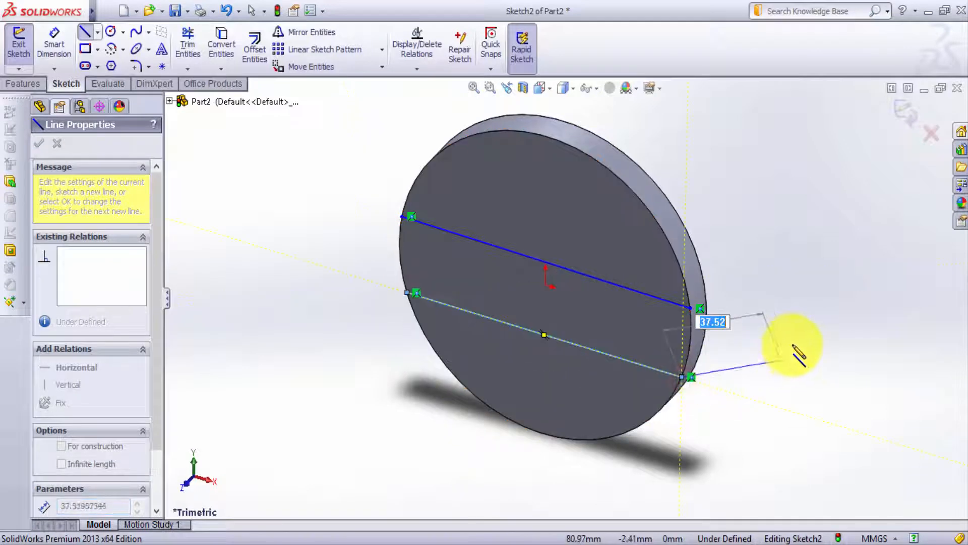
double_click(797, 346)
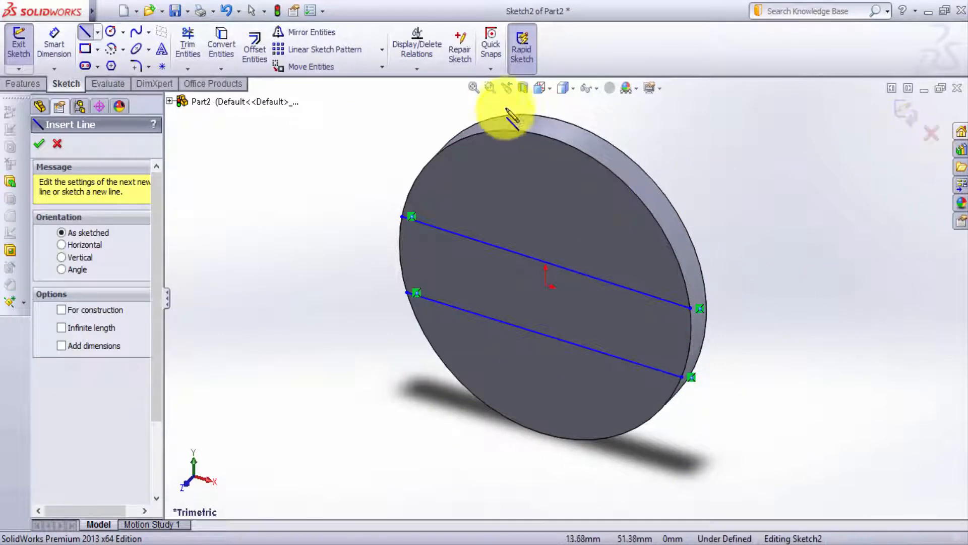
Step: Add Horizontal and Equal relations to the two lines across the disc face
click(418, 69)
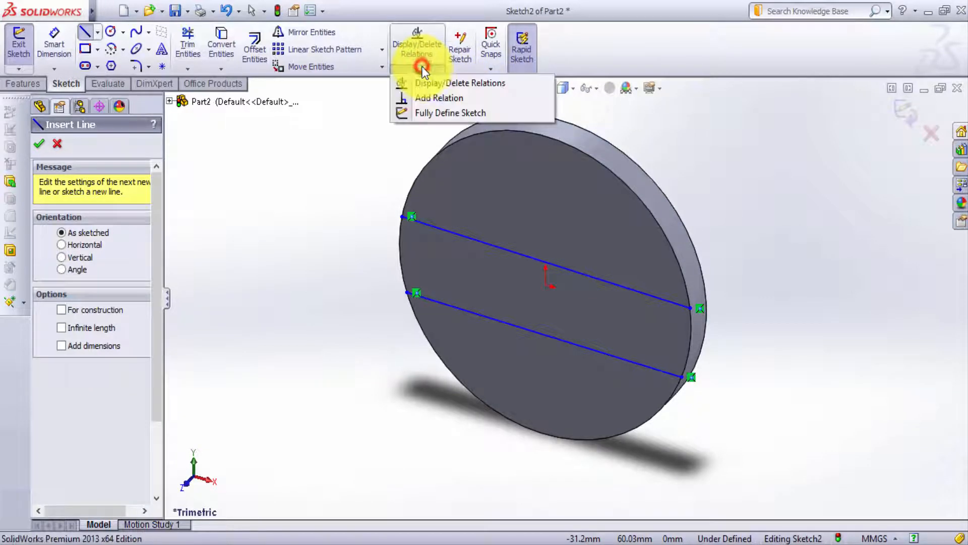
click(437, 99)
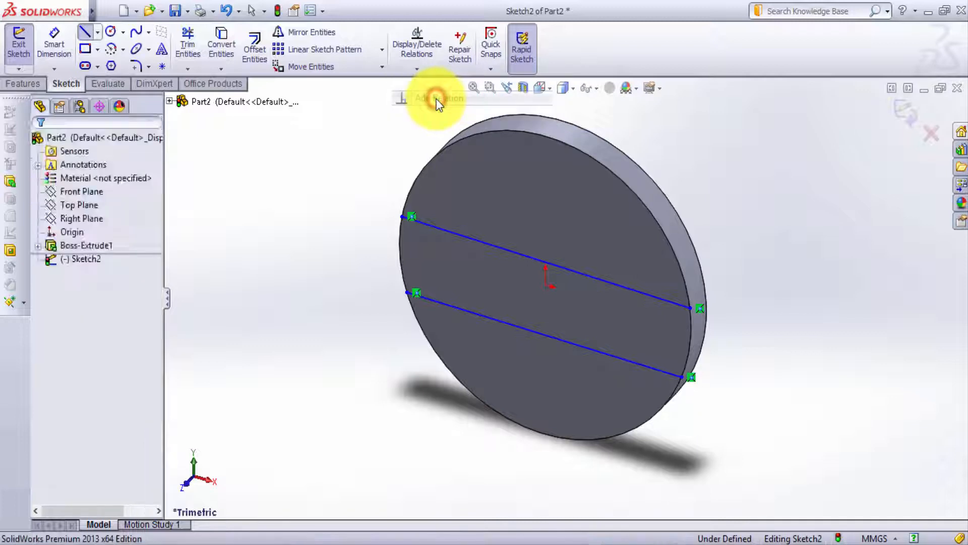
click(458, 238)
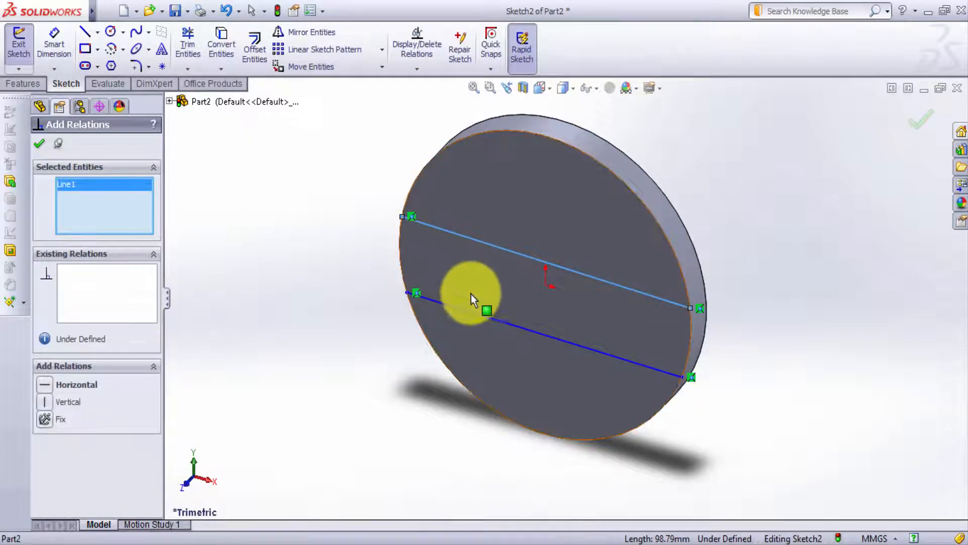
click(464, 312)
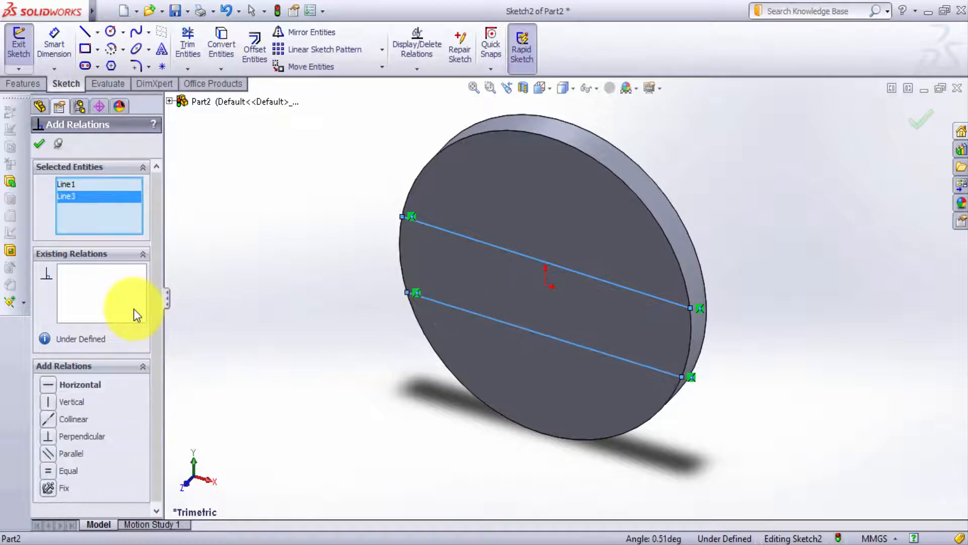
click(51, 385)
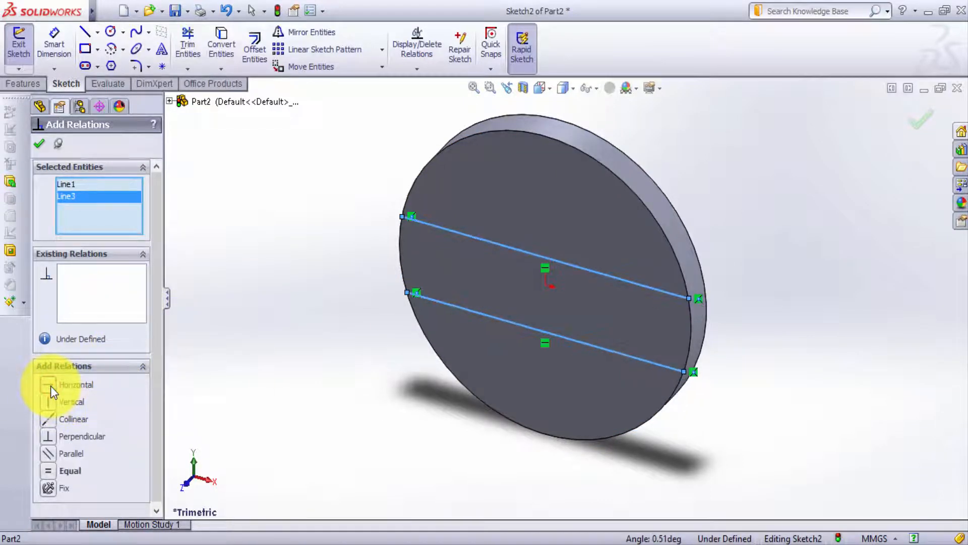
click(47, 471)
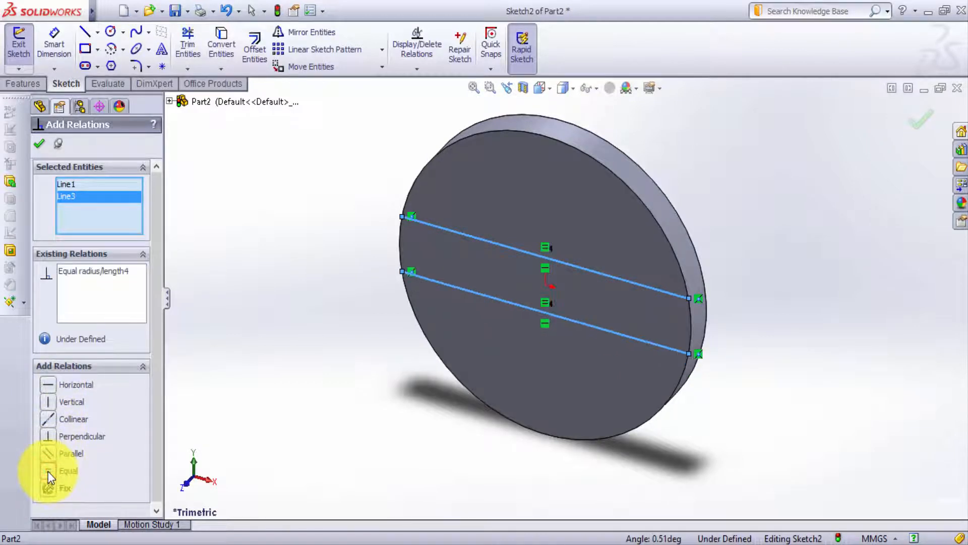
click(40, 144)
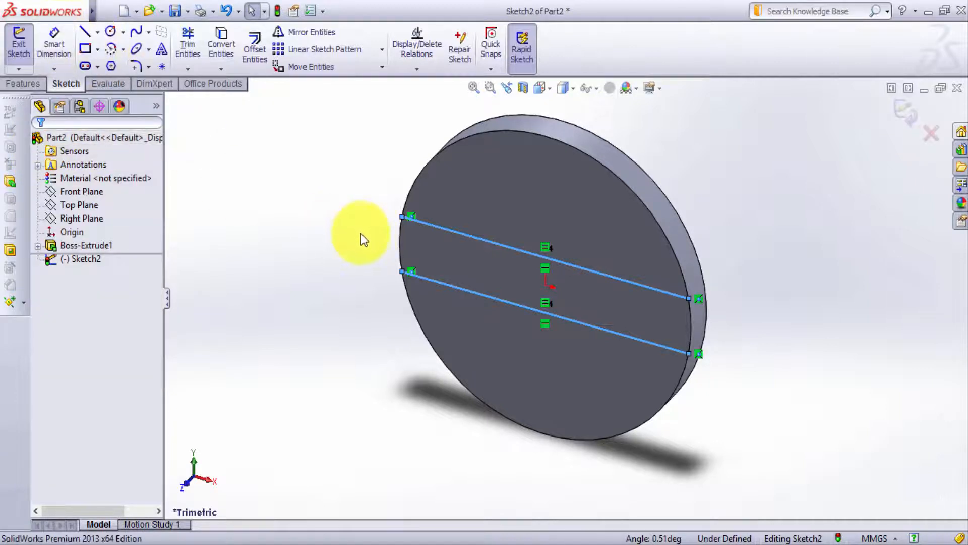
Step: Dimension the spacing between the two horizontal lines at their right endpoints and set it to 12 mm
scroll(676, 313, down, 2)
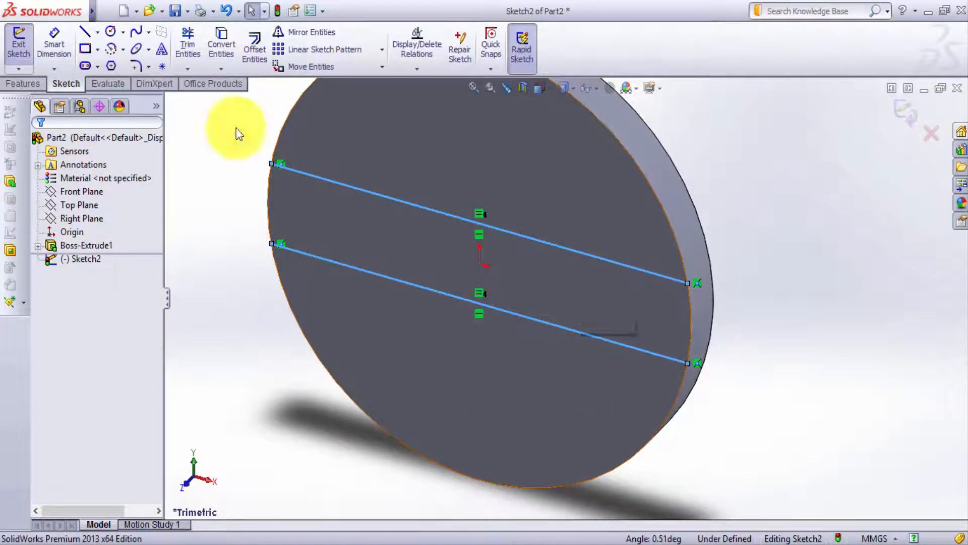
click(50, 44)
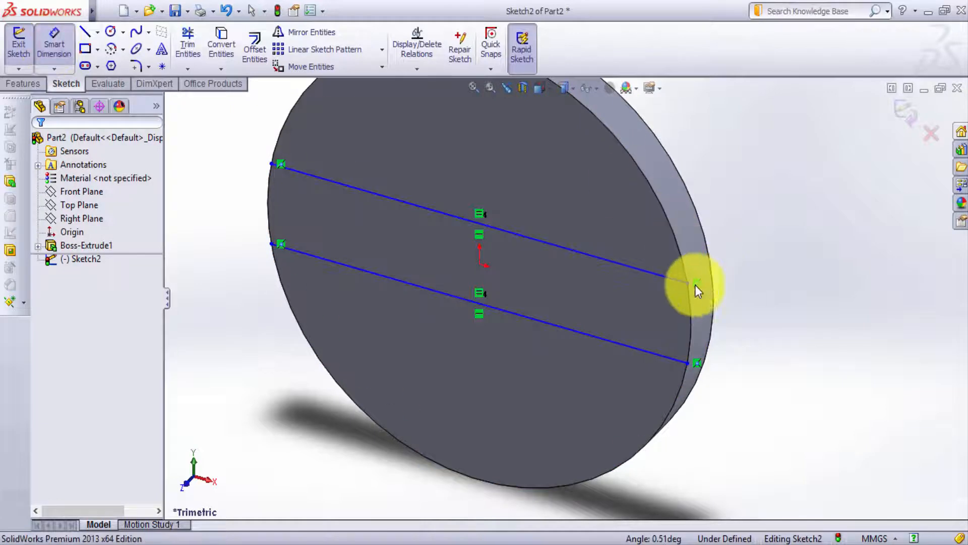
click(689, 286)
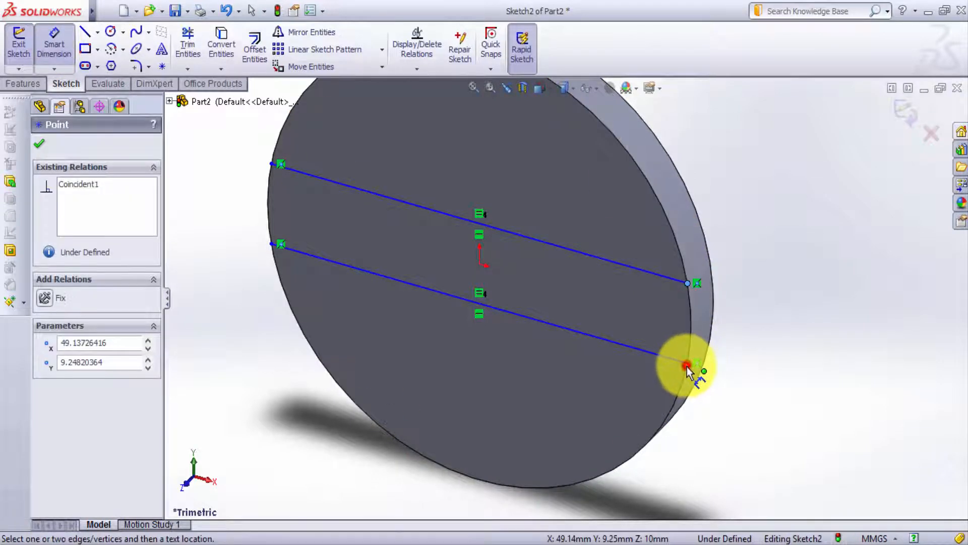
click(687, 367)
click(777, 353)
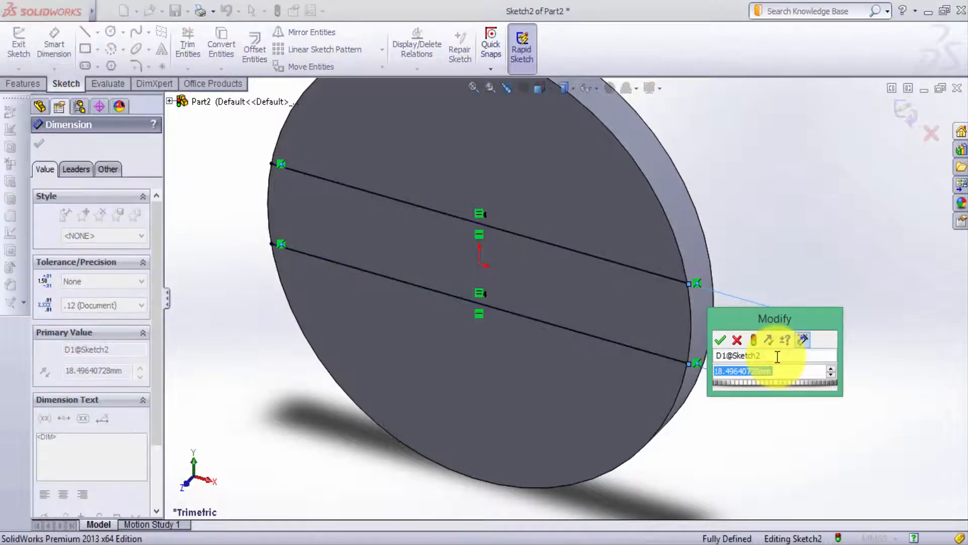
text(12)
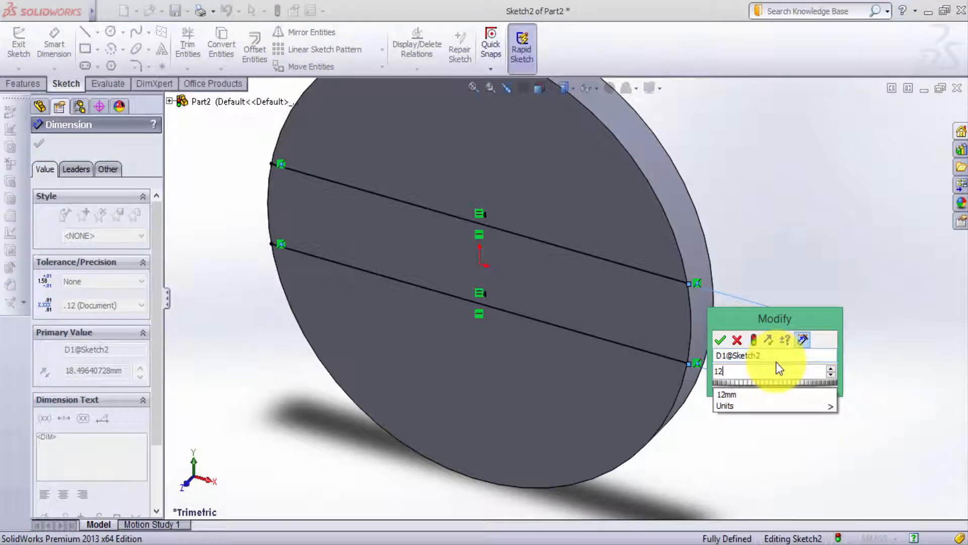
key(Return)
key(Return)
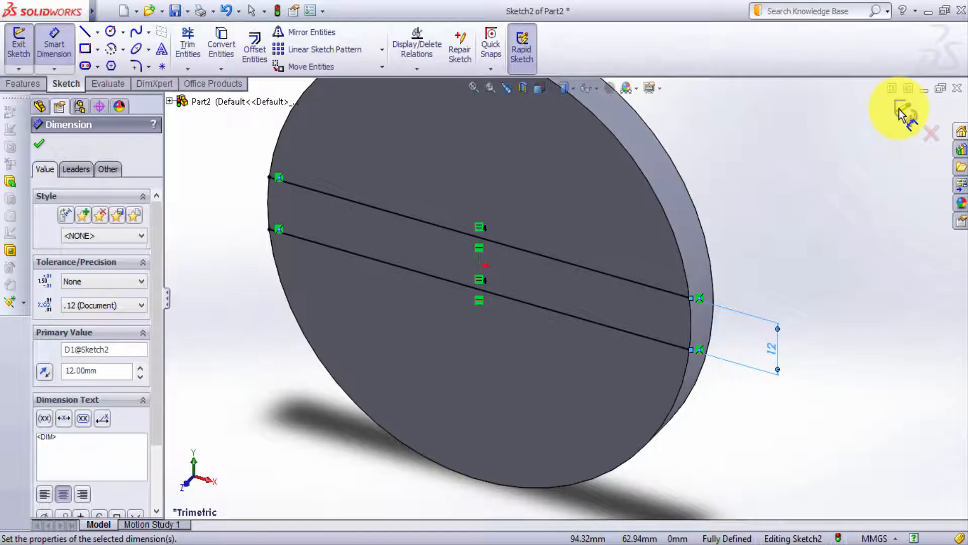
scroll(531, 340, down, 3)
scroll(473, 368, up, 4)
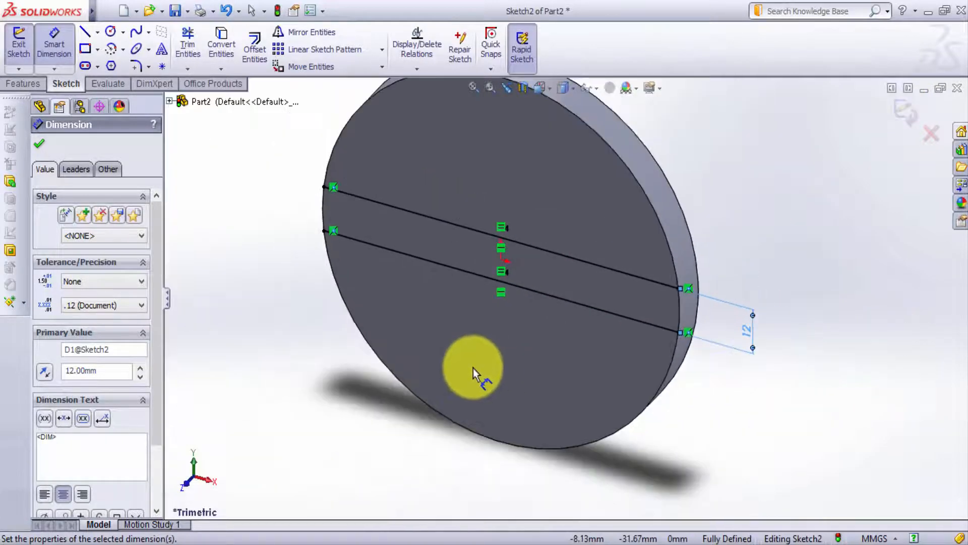
scroll(473, 367, up, 1)
scroll(706, 121, down, 1)
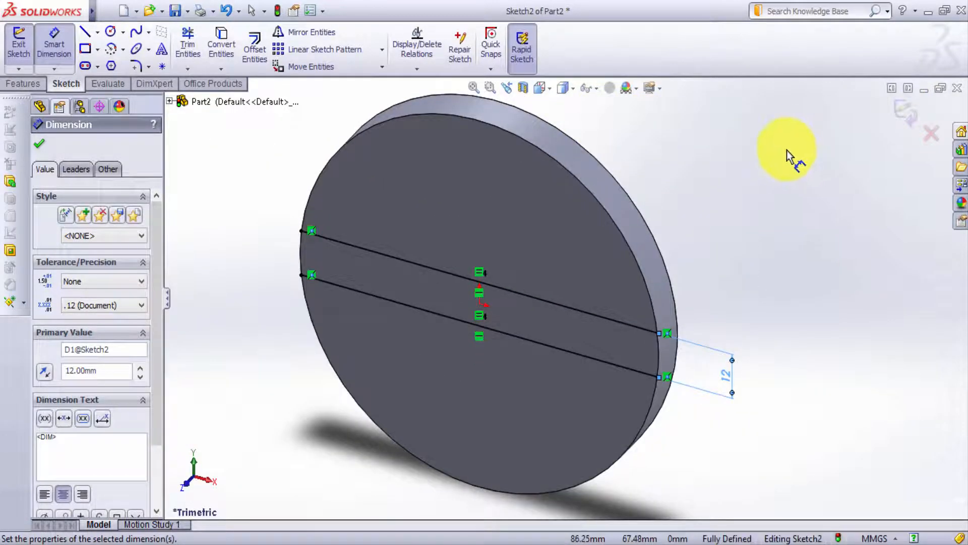
click(38, 143)
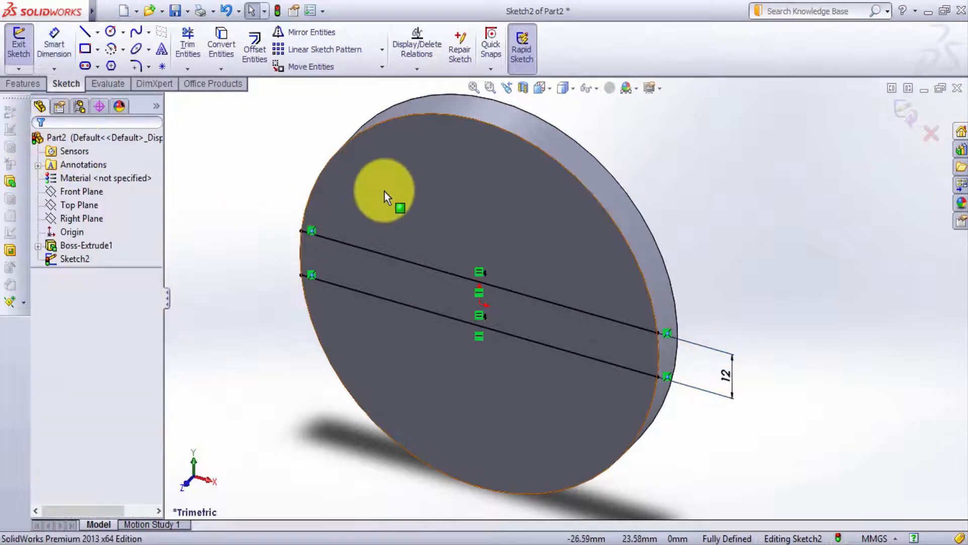
Step: Convert the disc's front circular edge into a sketch entity in the current sketch
scroll(623, 356, down, 2)
scroll(621, 371, up, 4)
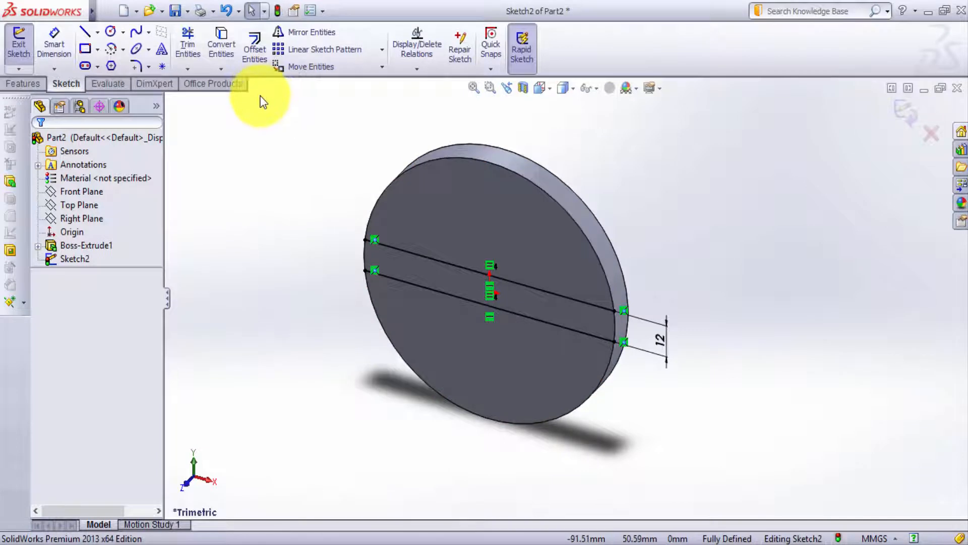
click(226, 48)
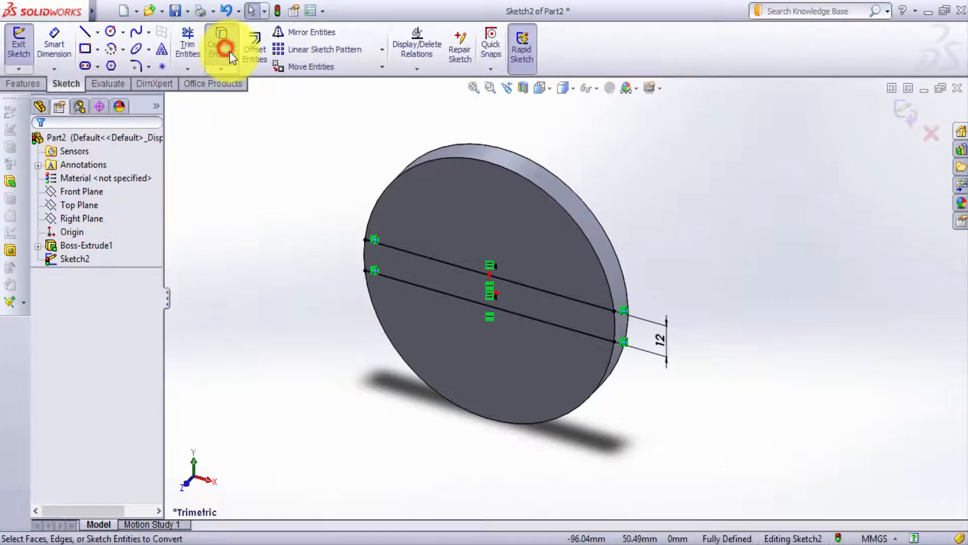
click(434, 162)
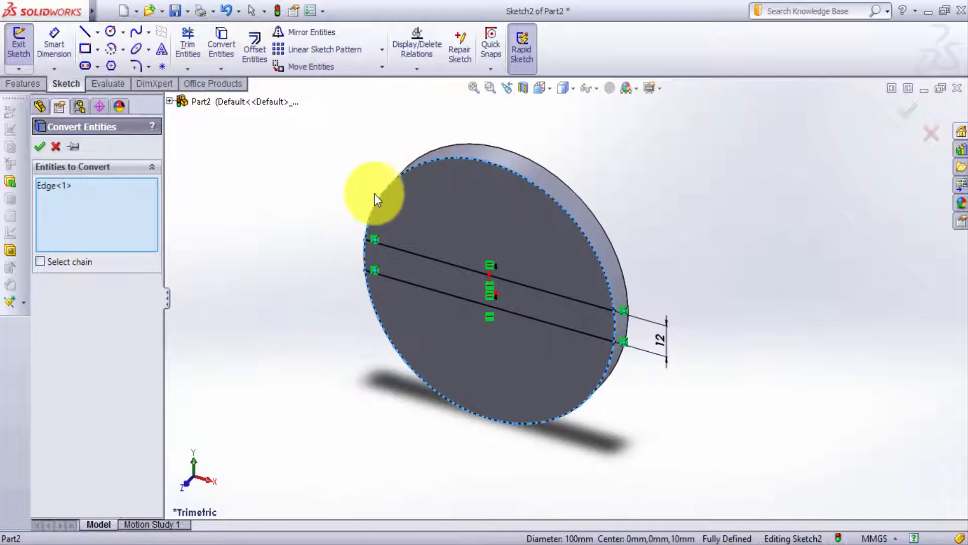
click(40, 147)
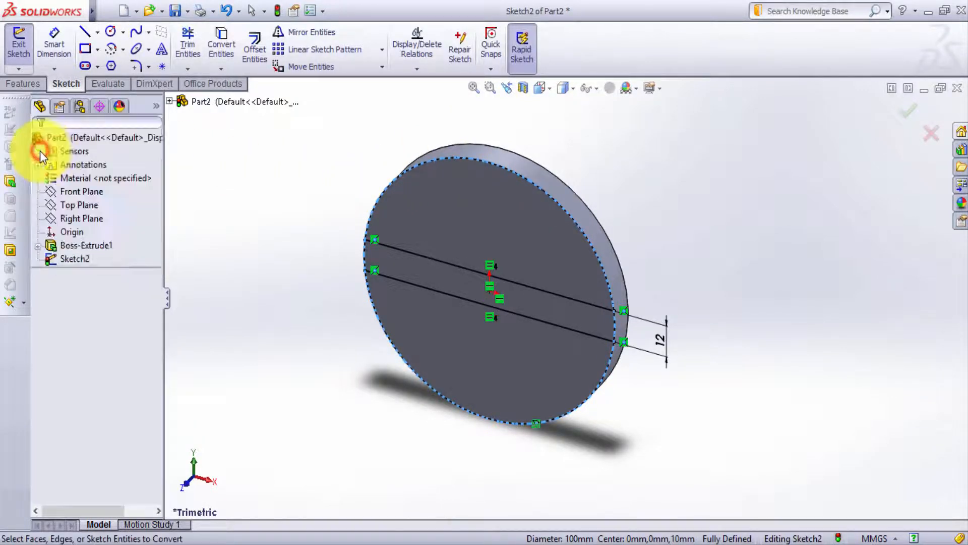
Step: Trim away the converted circle's upper and lower arcs with Trim to closest, keeping the short arcs between the two lines, and exit the sketch
middle_drag(430, 234, 406, 271)
scroll(414, 268, down, 4)
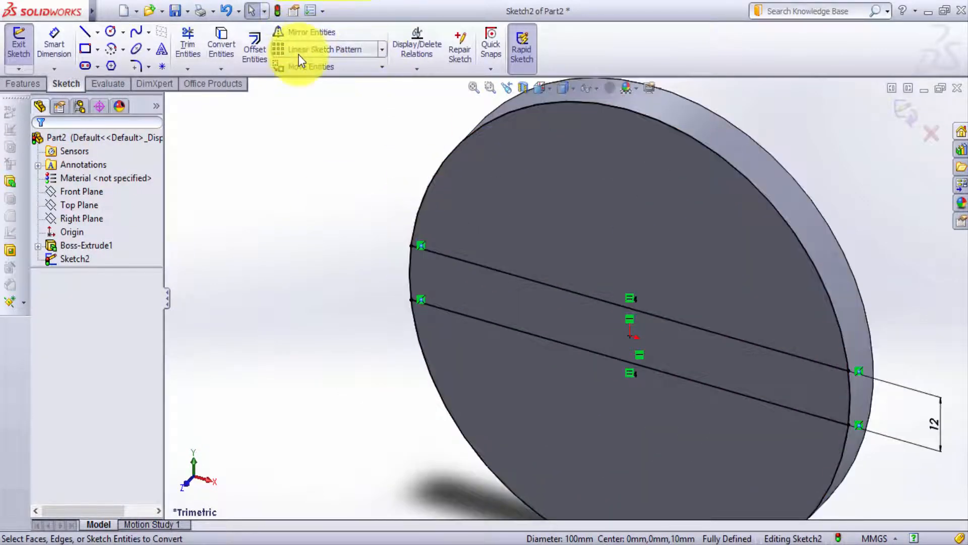
click(180, 47)
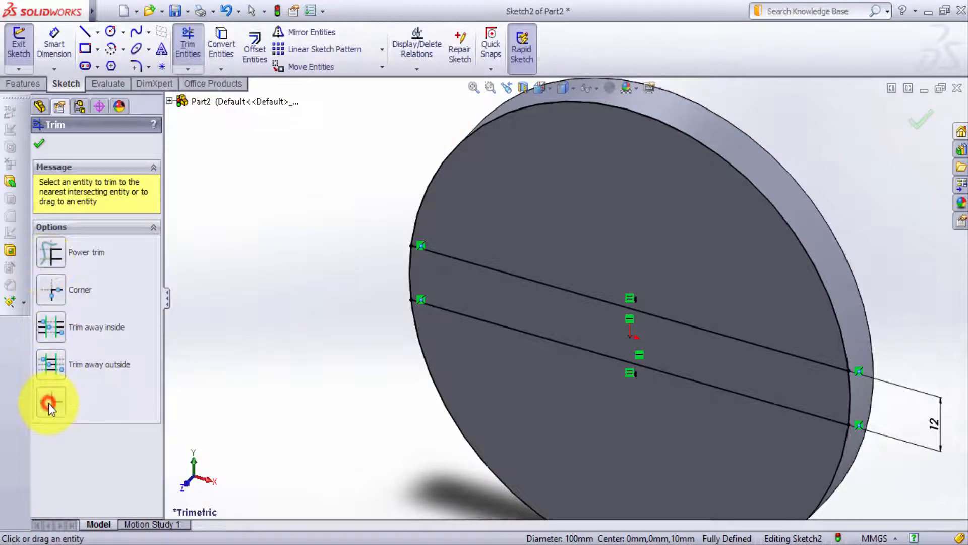
click(429, 187)
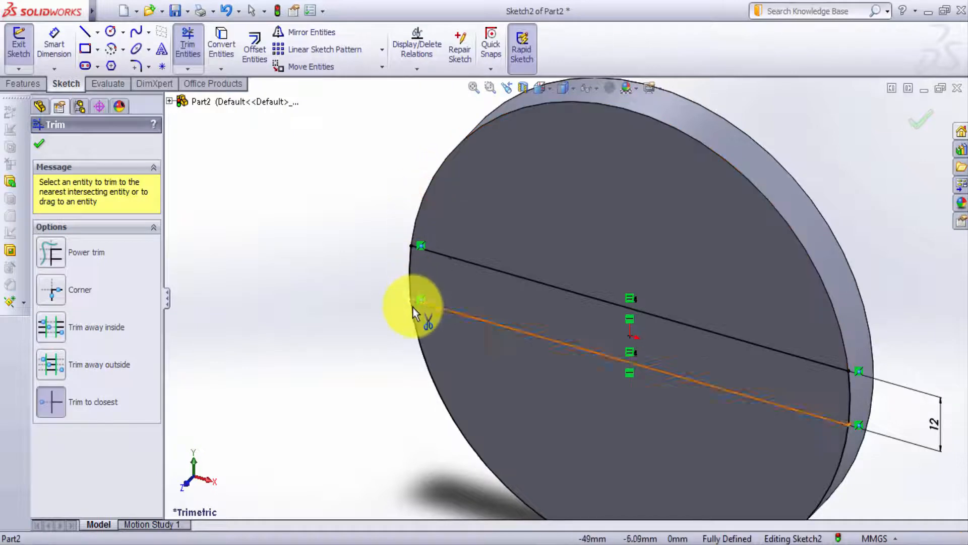
click(419, 338)
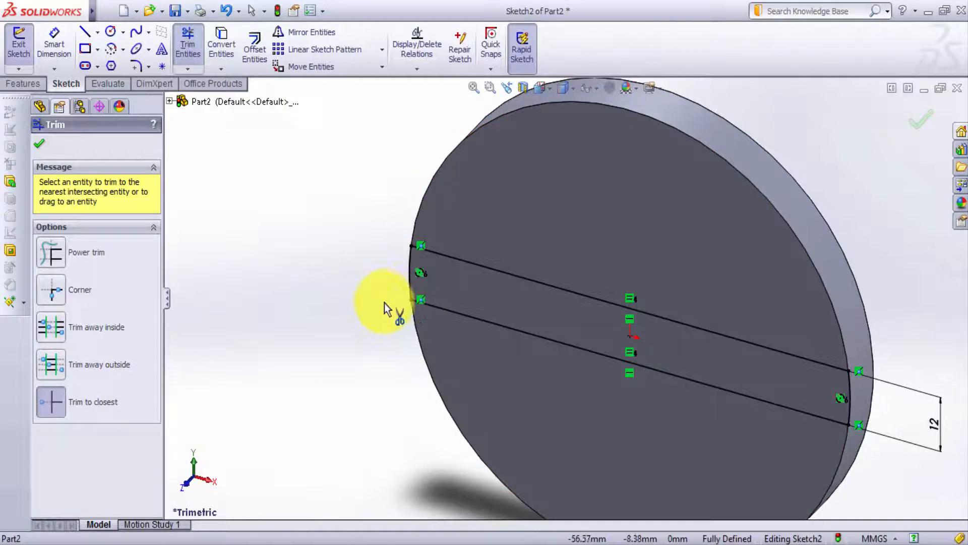
scroll(511, 343, up, 2)
scroll(759, 370, down, 4)
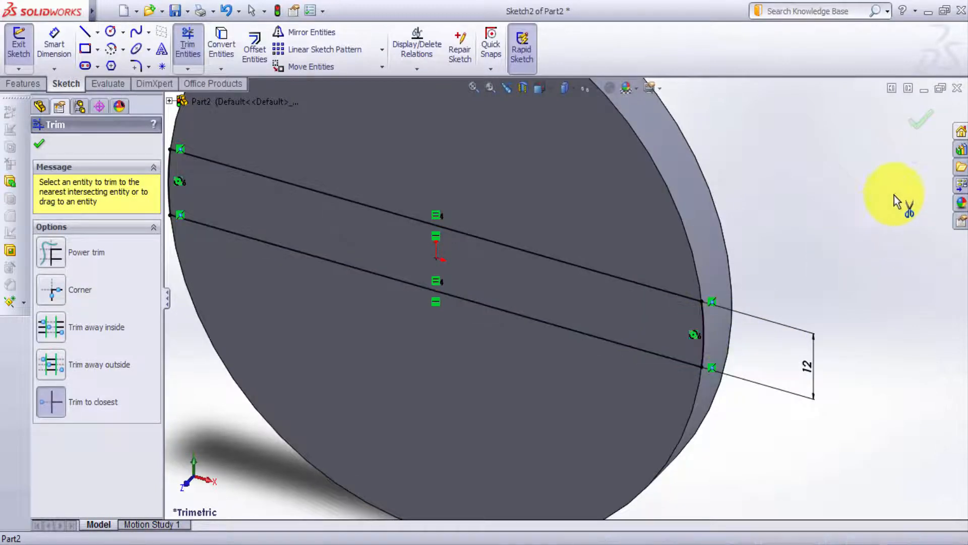
click(918, 121)
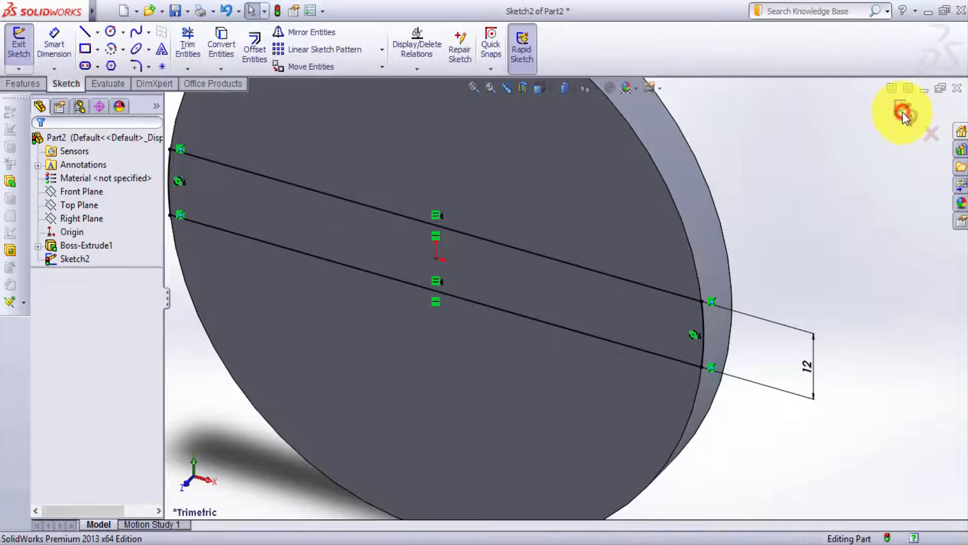
click(899, 112)
Step: Extrude the band sketch on the disc's front face as a boss with a blind depth of 10 mm
scroll(671, 316, down, 3)
scroll(672, 328, up, 5)
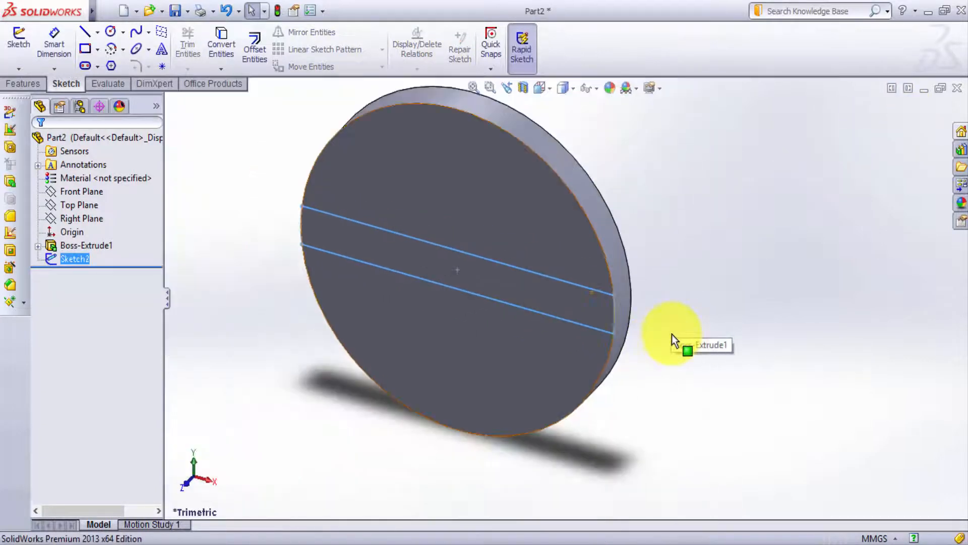
scroll(329, 203, down, 1)
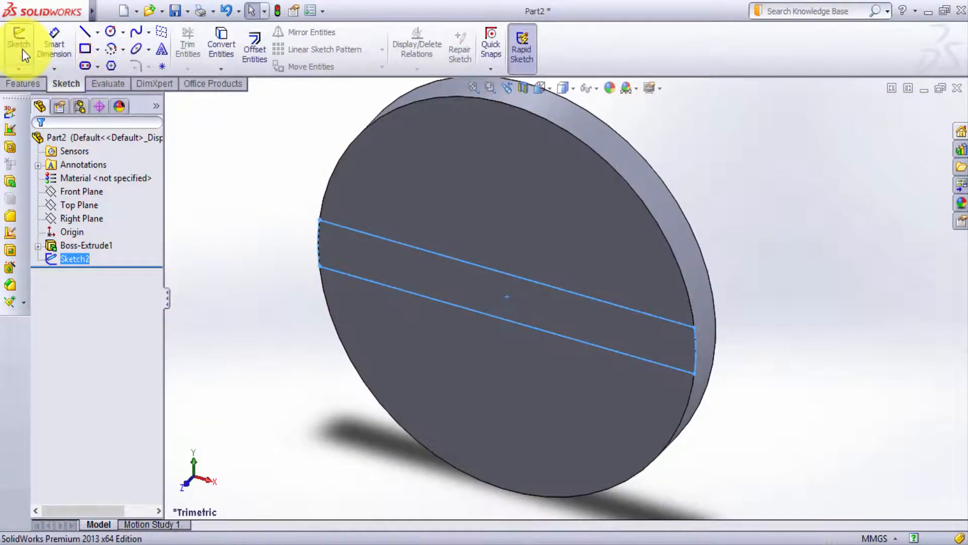
click(19, 88)
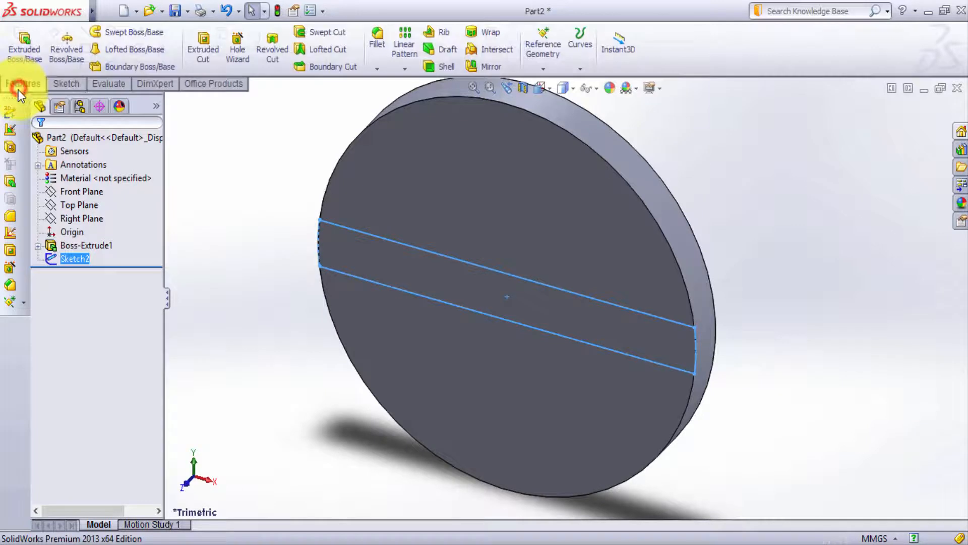
click(19, 42)
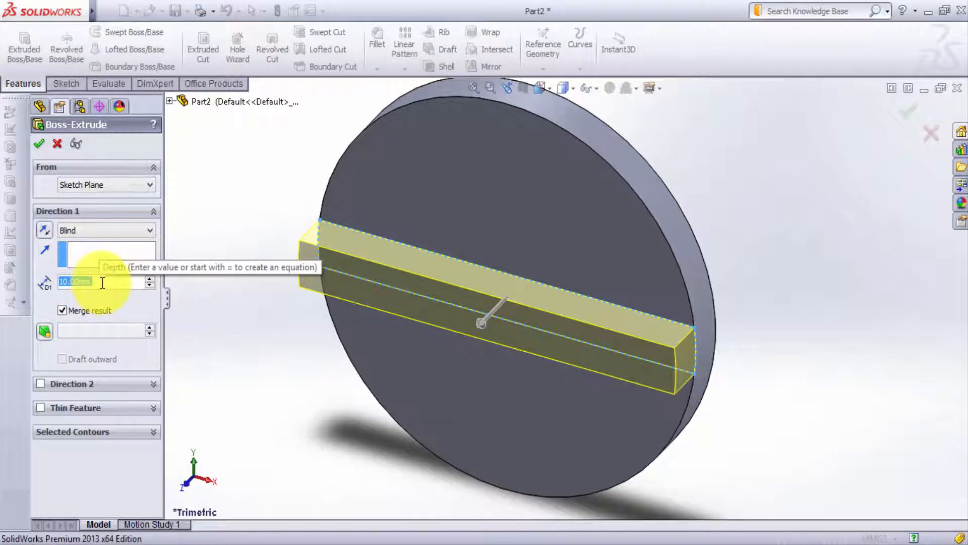
key(Return)
scroll(704, 295, up, 2)
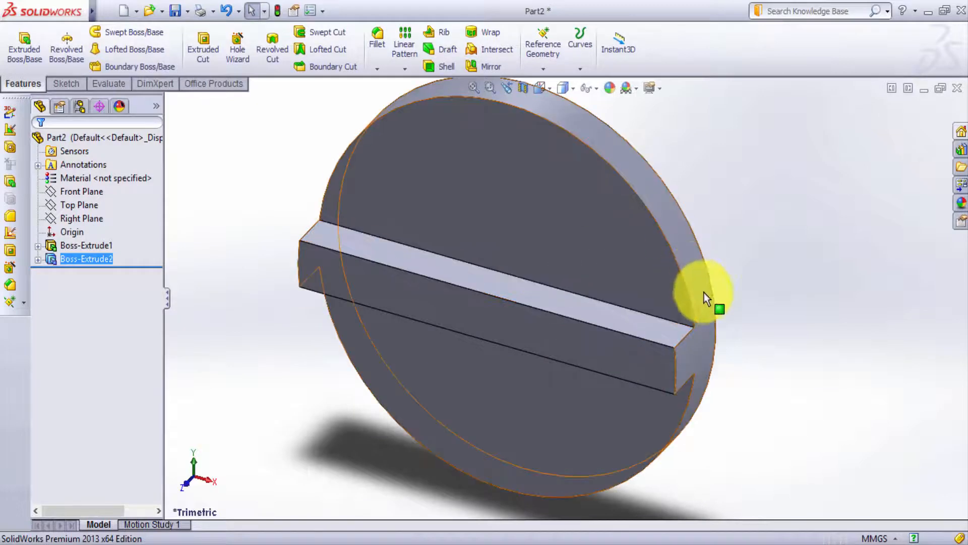
scroll(696, 319, down, 3)
scroll(651, 339, up, 4)
scroll(368, 292, down, 3)
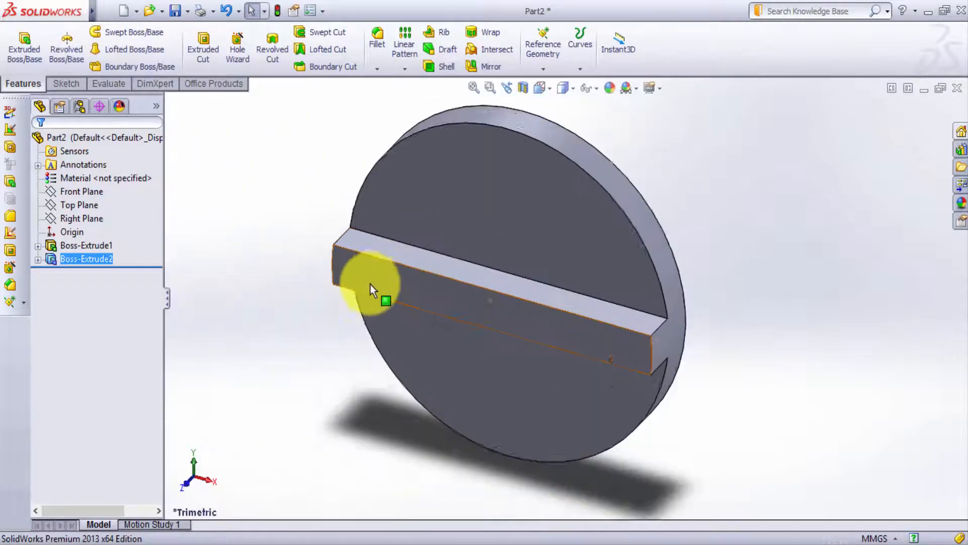
Step: Sketch two separate near-vertical lines across the disc's rear face, one about 98 mm long, on either side of the centre, ending on the circular edge
middle_drag(729, 325, 611, 298)
scroll(636, 349, up, 2)
middle_drag(637, 348, 600, 307)
scroll(583, 325, down, 2)
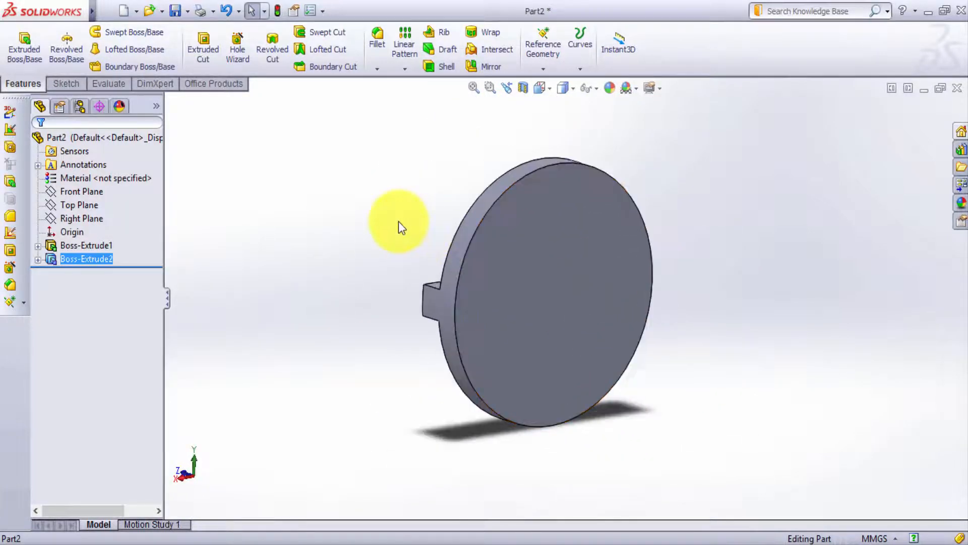
click(65, 84)
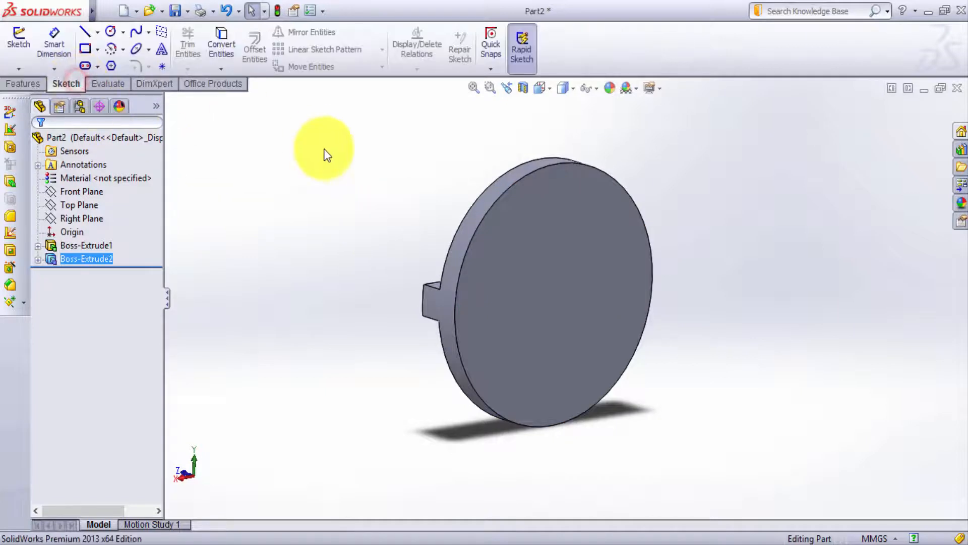
click(83, 36)
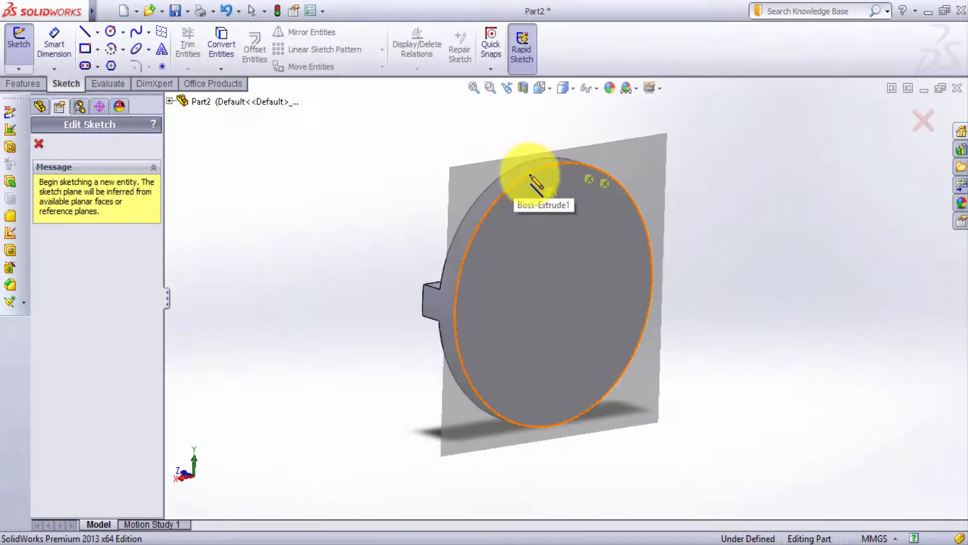
click(530, 176)
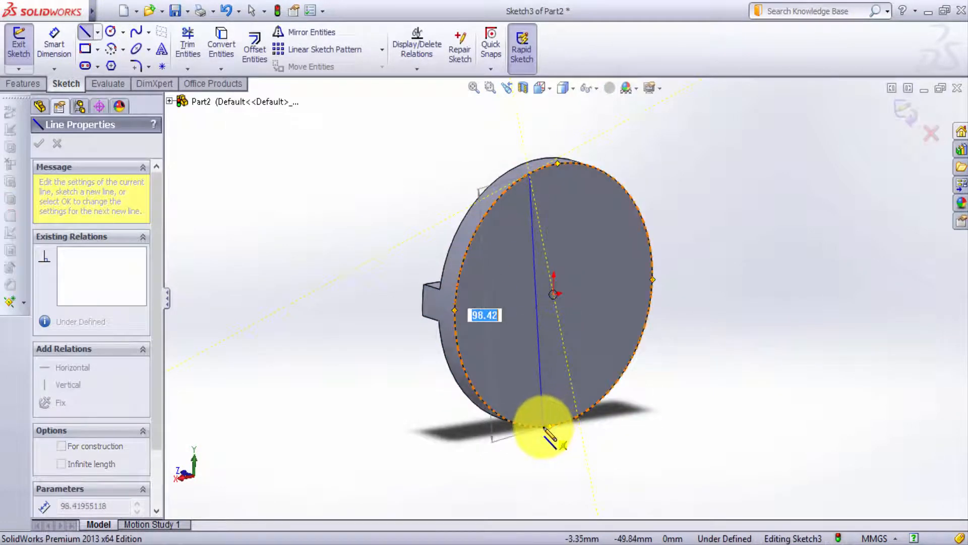
click(543, 426)
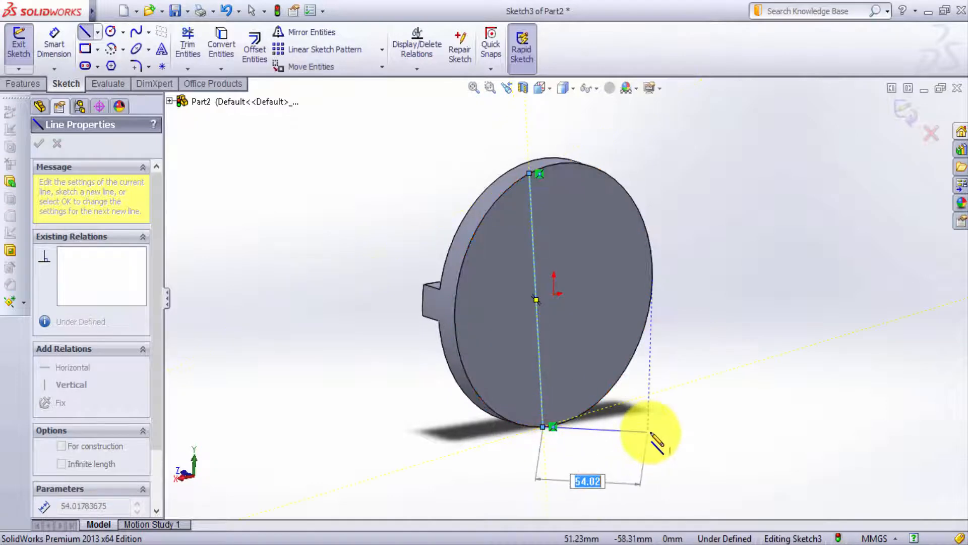
key(Escape)
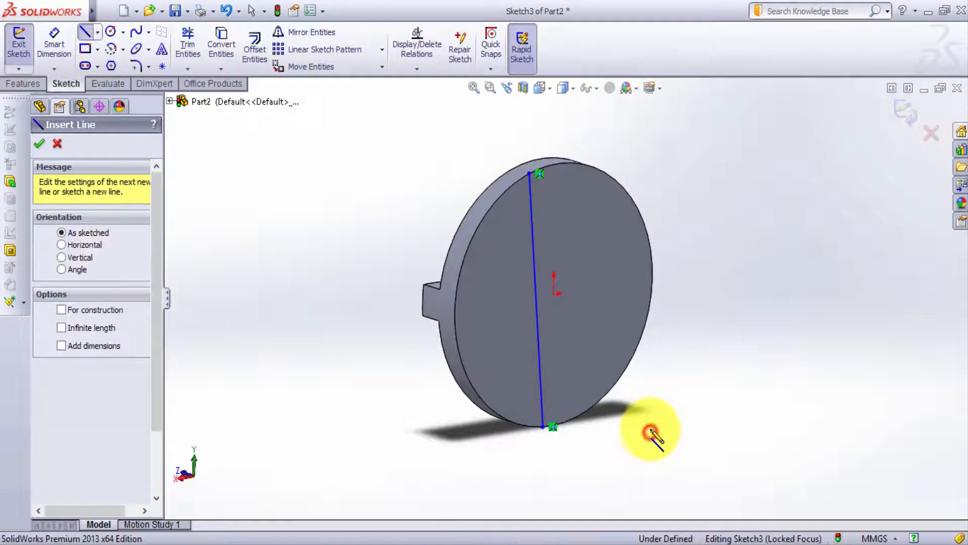
click(576, 166)
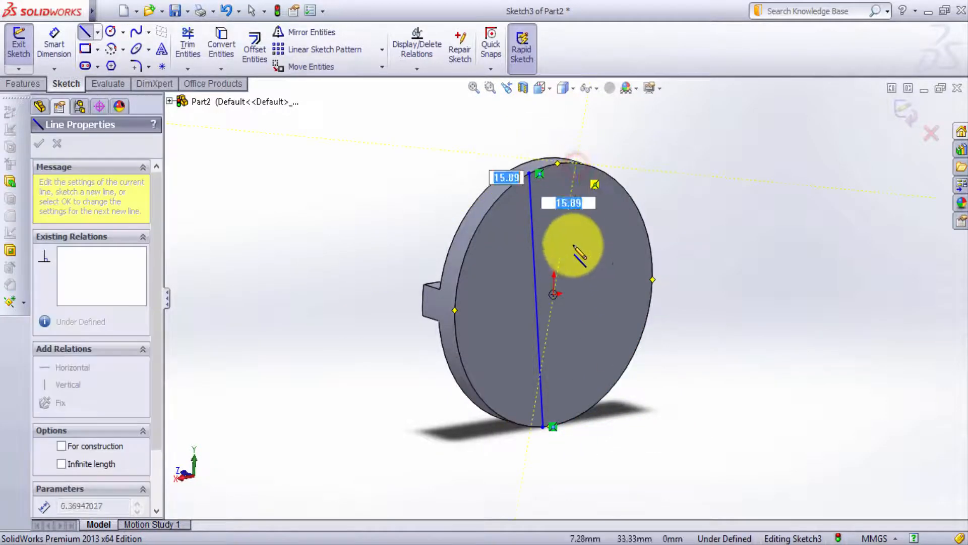
click(591, 407)
key(Escape)
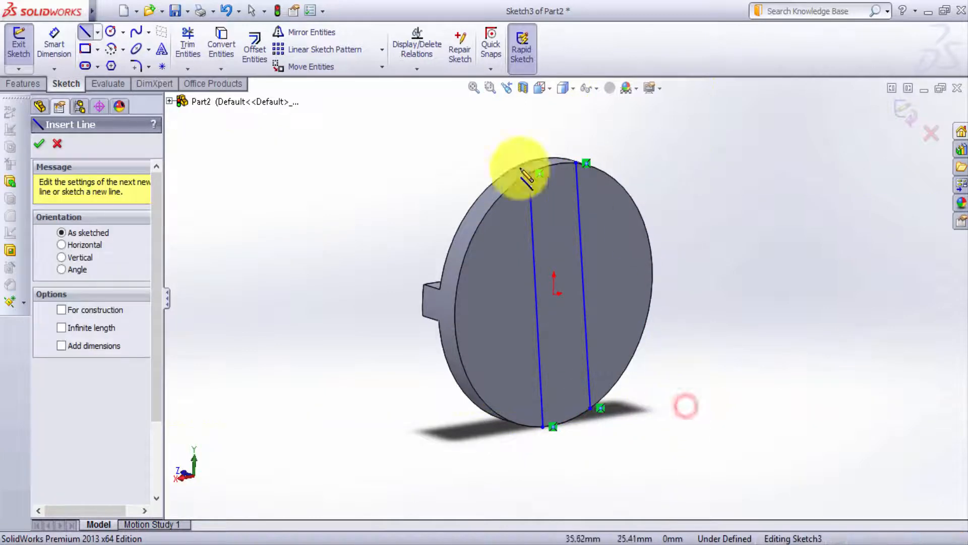
Step: Add Parallel and Equal relations to the two lines on the disc's rear face
click(419, 71)
click(428, 97)
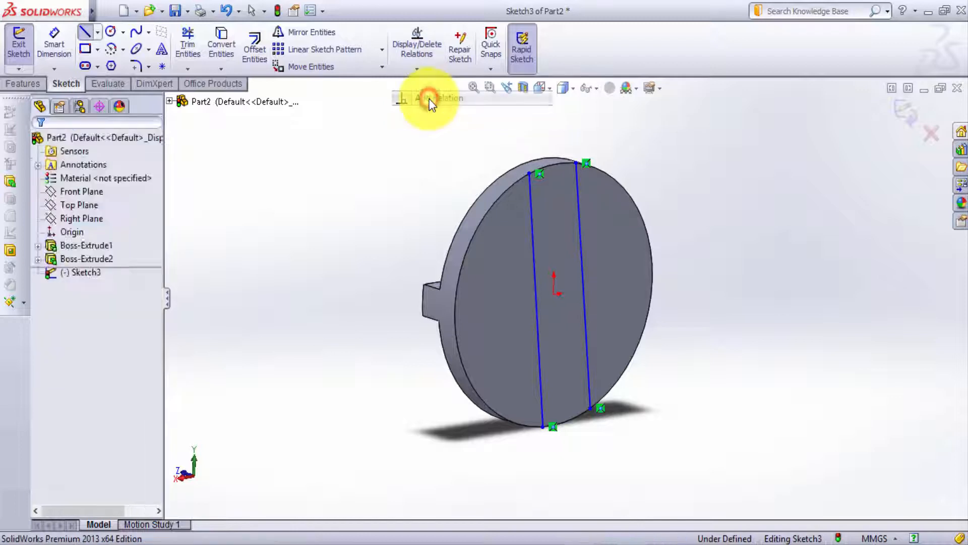
click(534, 208)
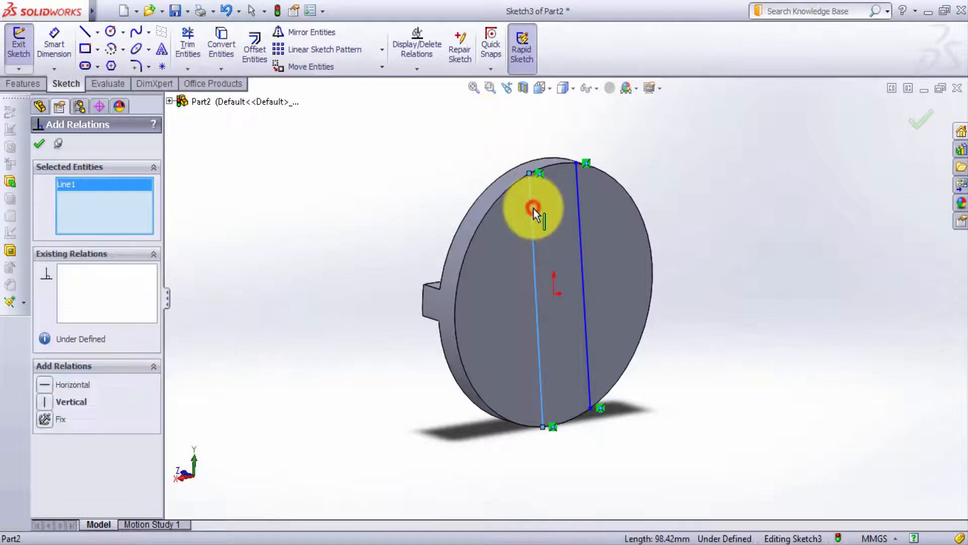
click(582, 214)
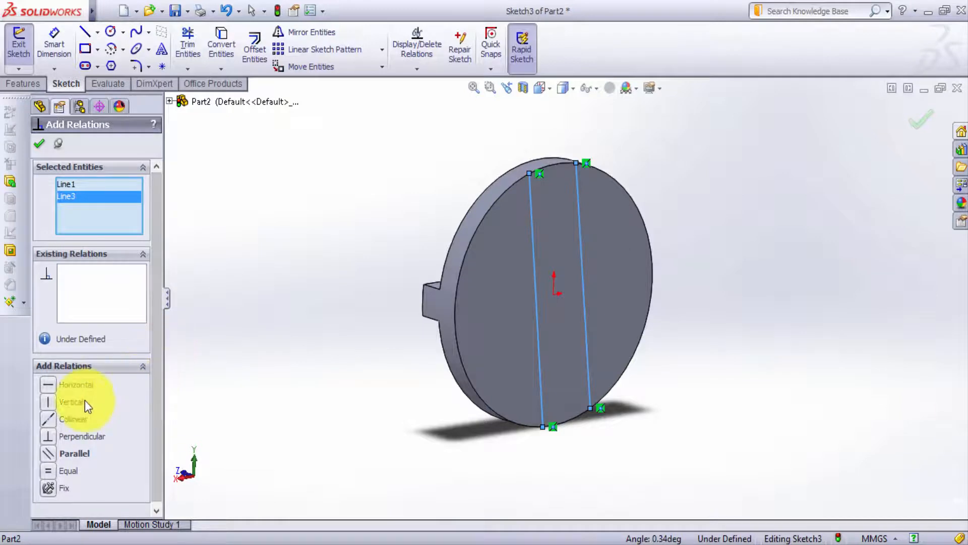
click(48, 456)
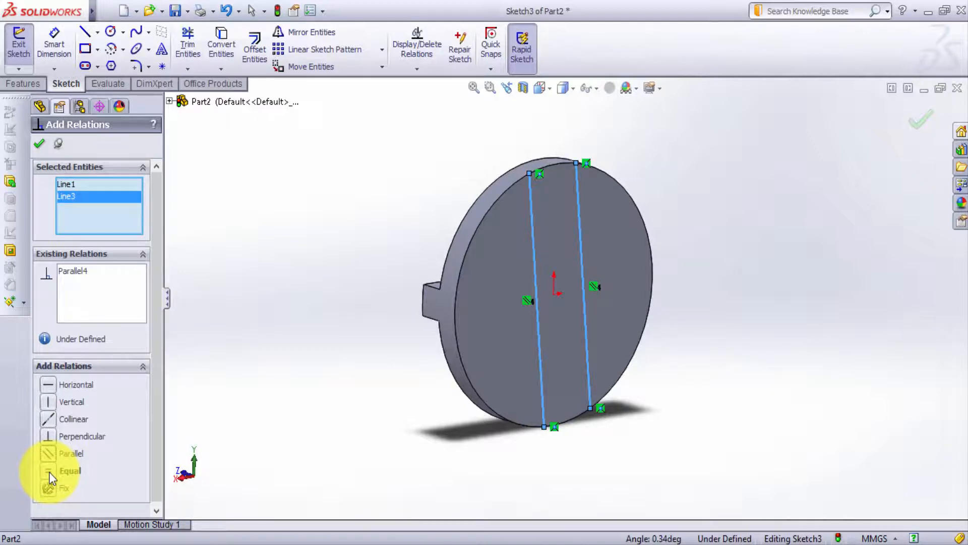
click(49, 471)
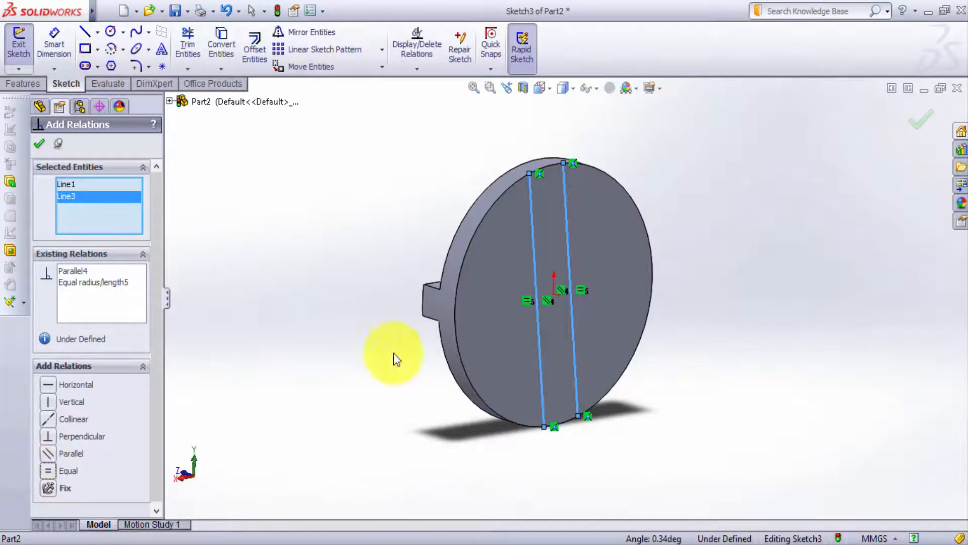
Step: Dimension the horizontal spacing between the upper endpoints of the two rear-face lines and set it to 12 mm
middle_drag(551, 177, 565, 316)
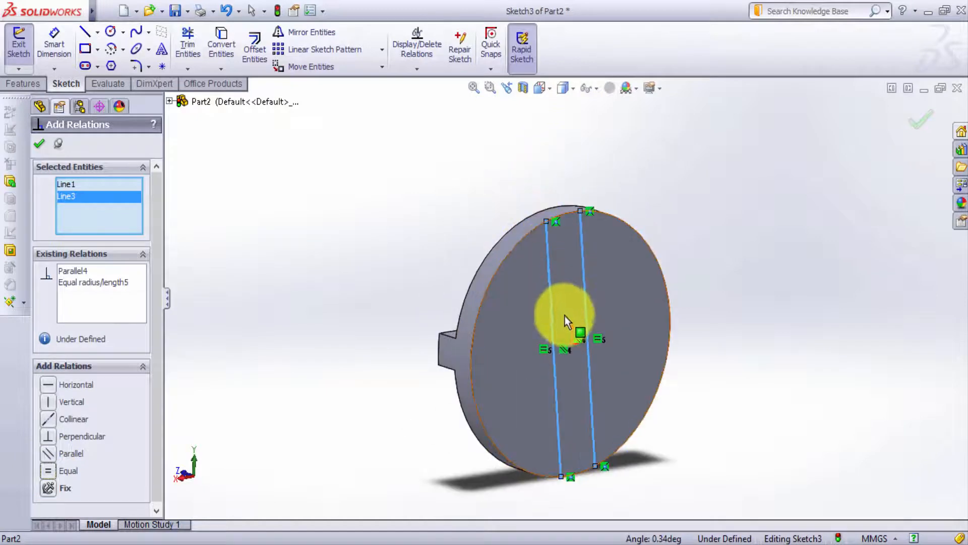
scroll(564, 269, down, 3)
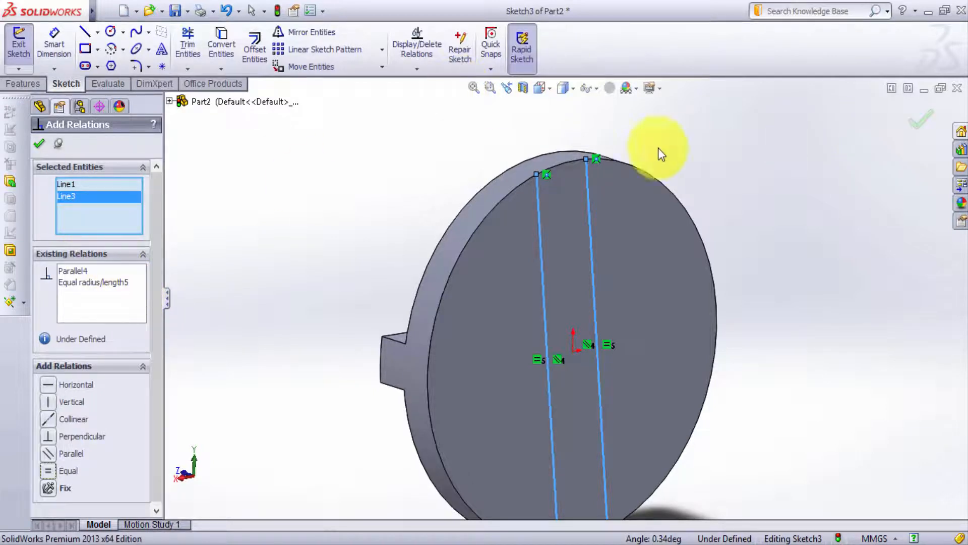
click(58, 48)
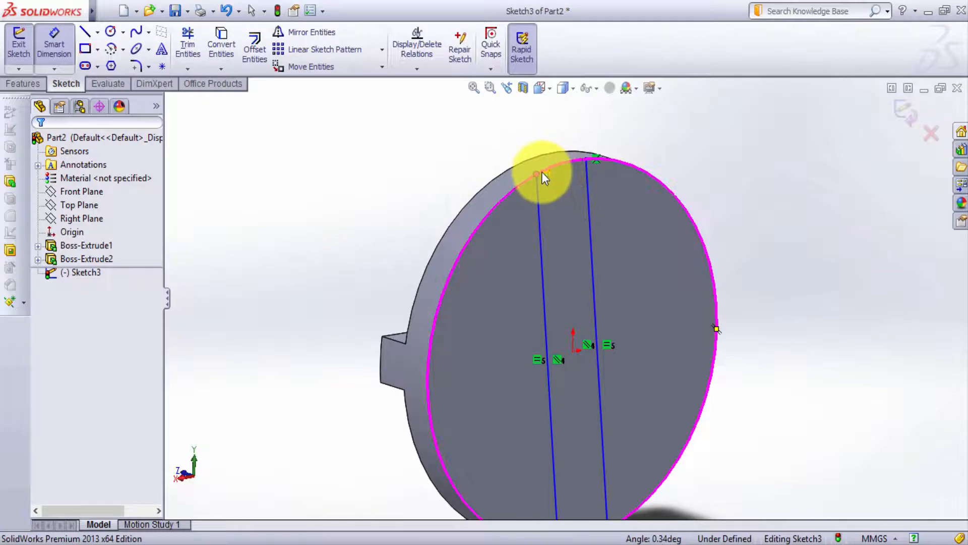
click(538, 173)
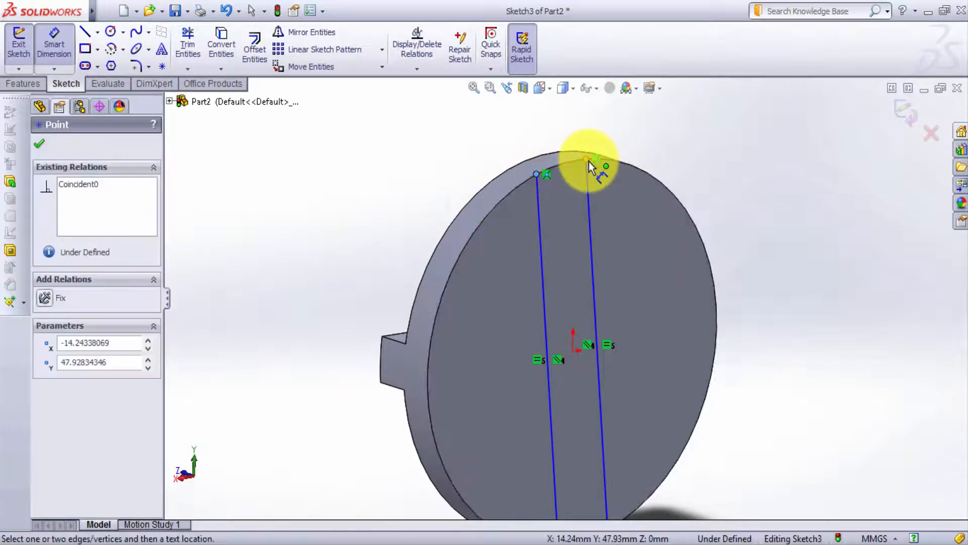
click(589, 162)
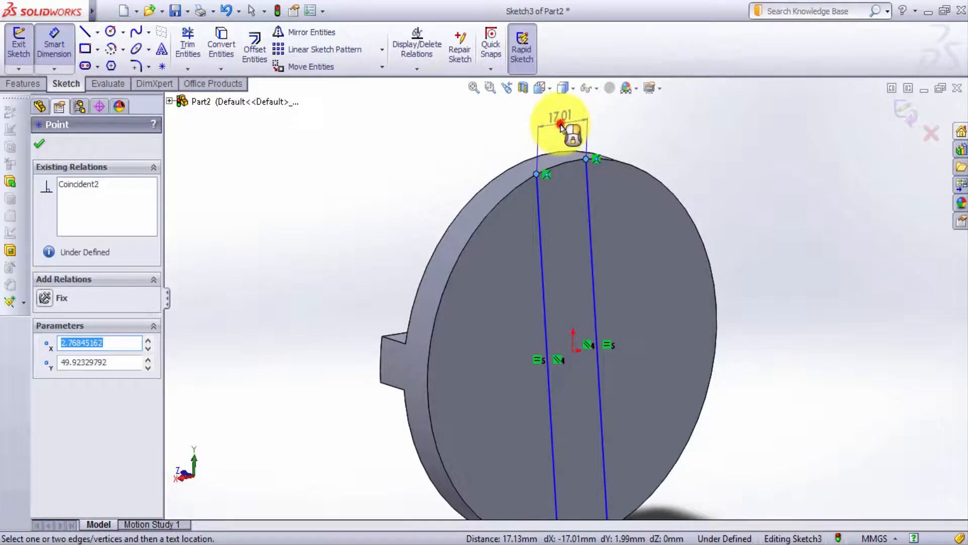
click(561, 124)
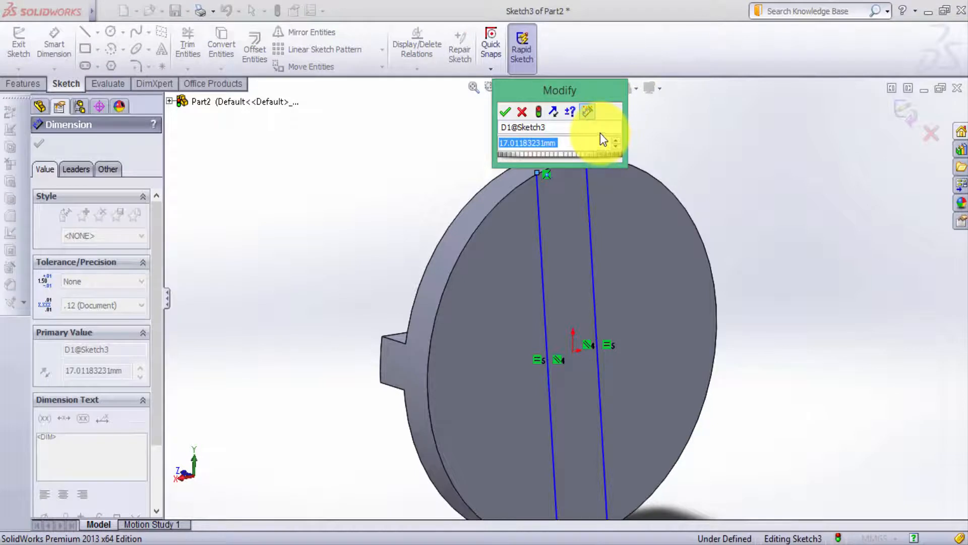
text(12)
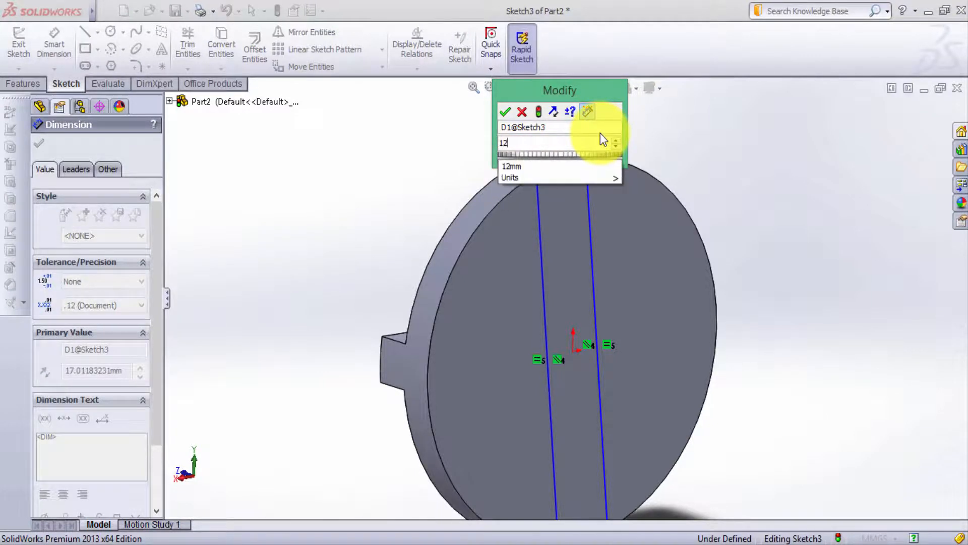
key(Return)
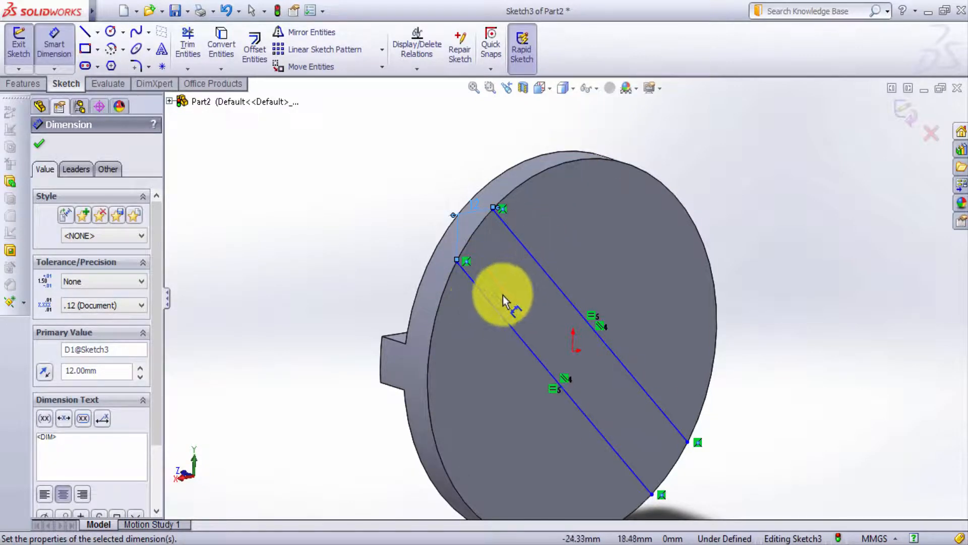
click(39, 144)
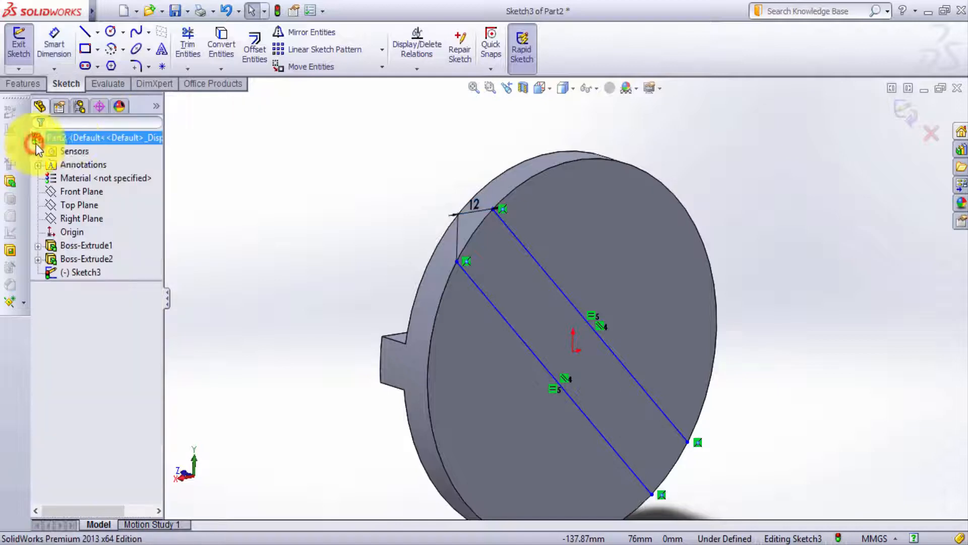
Step: Add a Vertical relation to both lines on the disc's rear face
click(417, 68)
click(421, 95)
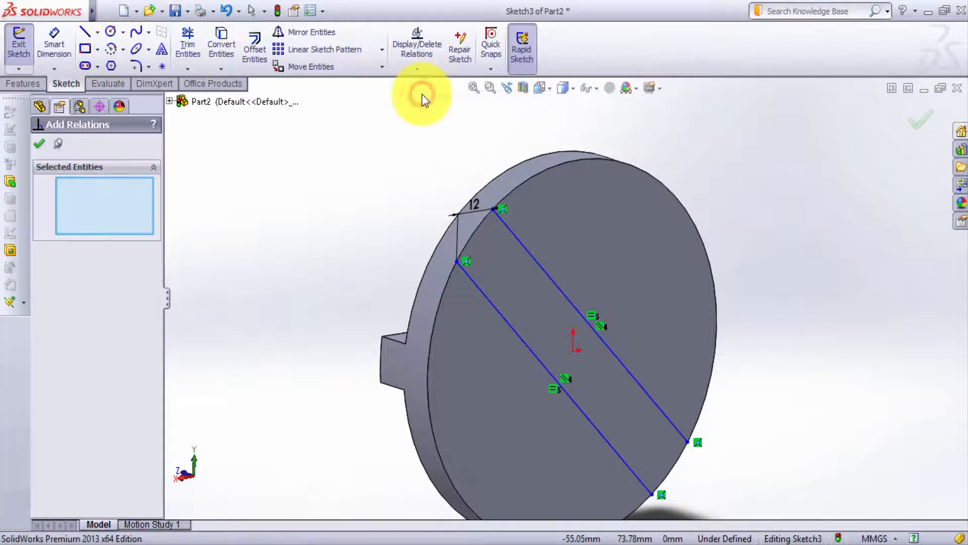
click(475, 282)
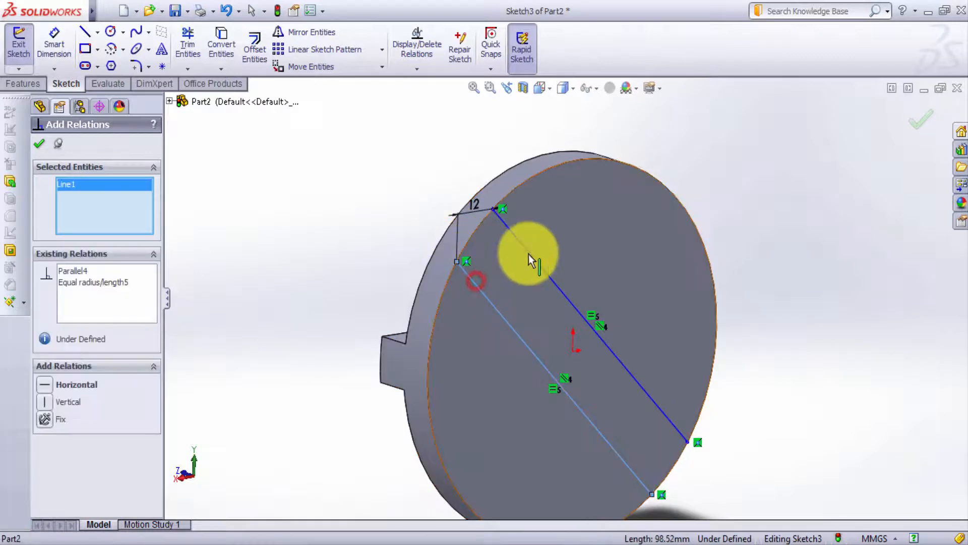
click(534, 259)
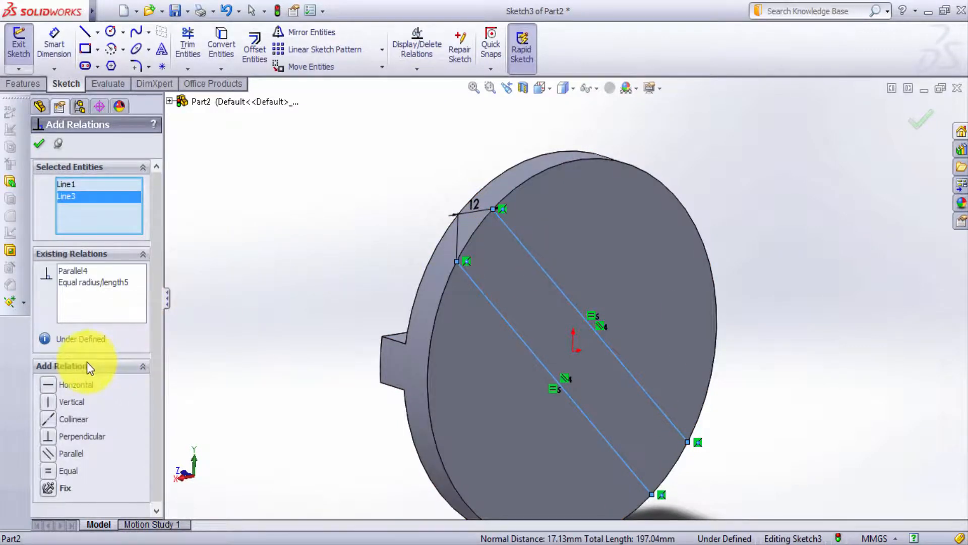
click(53, 402)
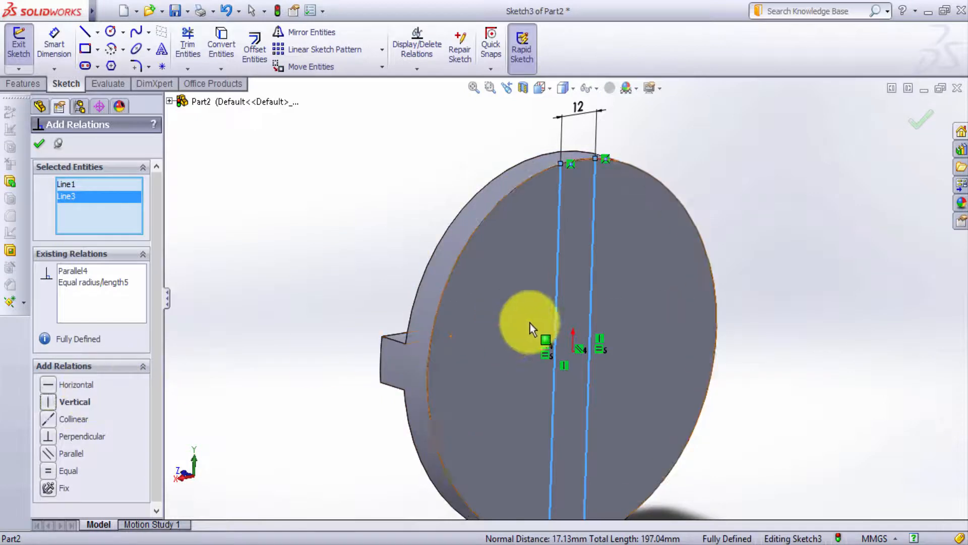
scroll(549, 313, up, 2)
scroll(566, 357, down, 2)
scroll(580, 312, up, 1)
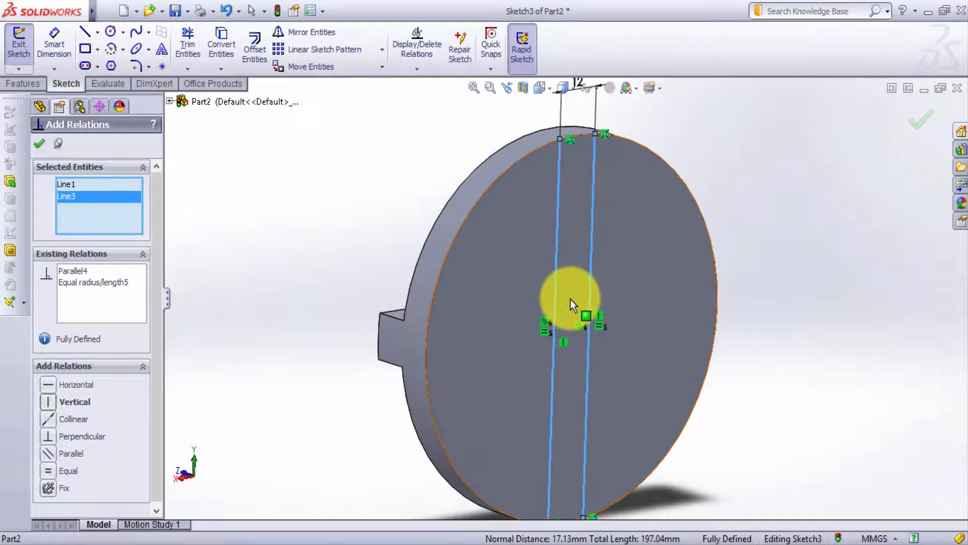
scroll(560, 313, down, 2)
scroll(555, 353, up, 3)
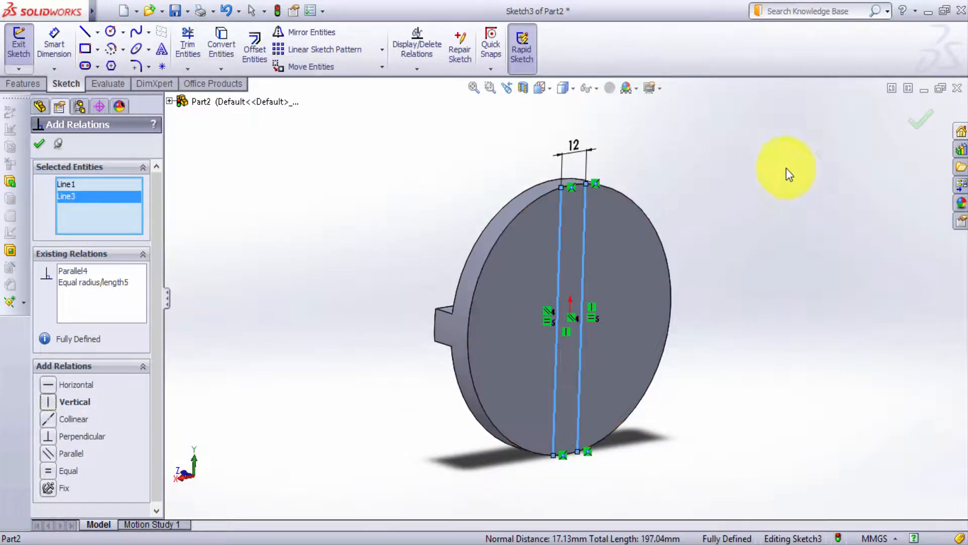
click(39, 143)
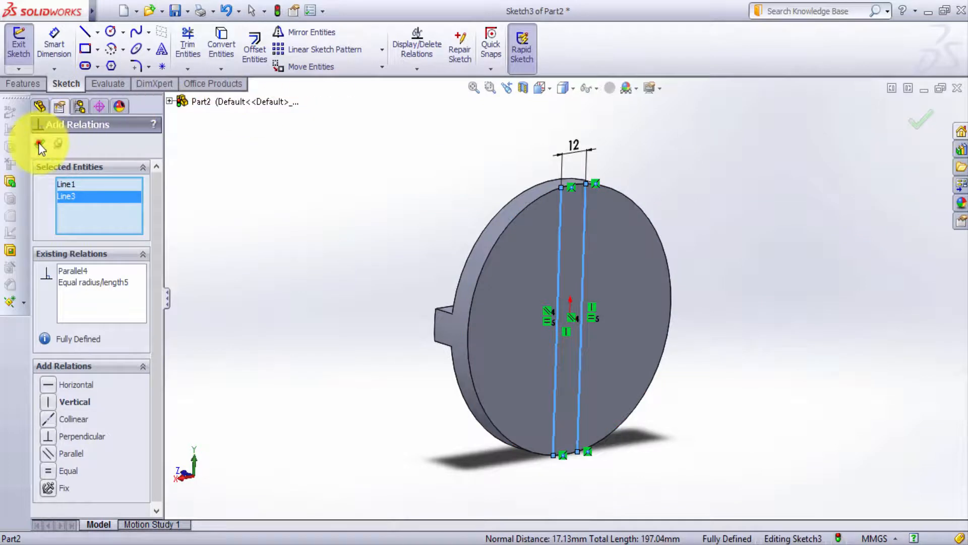
Step: Convert the disc's circular rear edge into a sketch entity with Convert Entities
middle_drag(432, 156, 573, 243)
scroll(573, 265, down, 4)
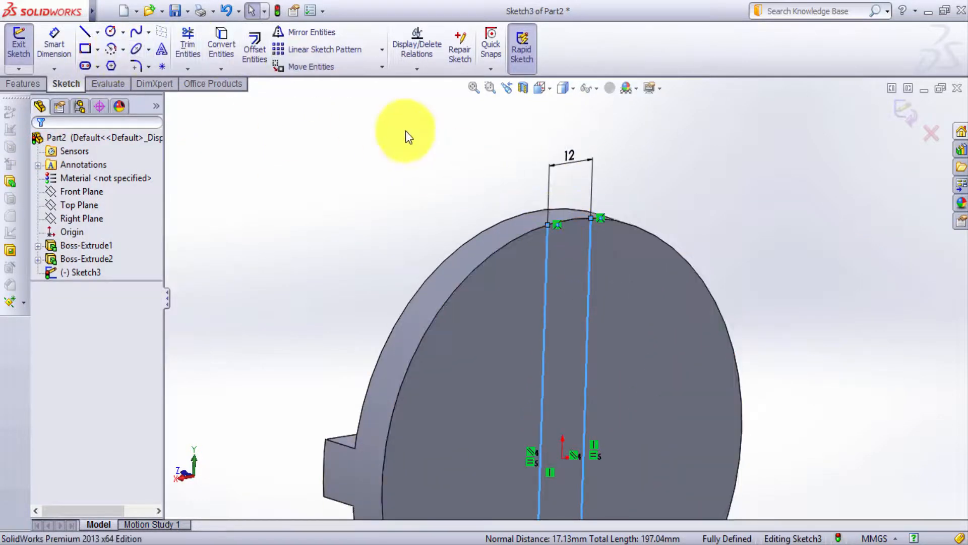
click(331, 104)
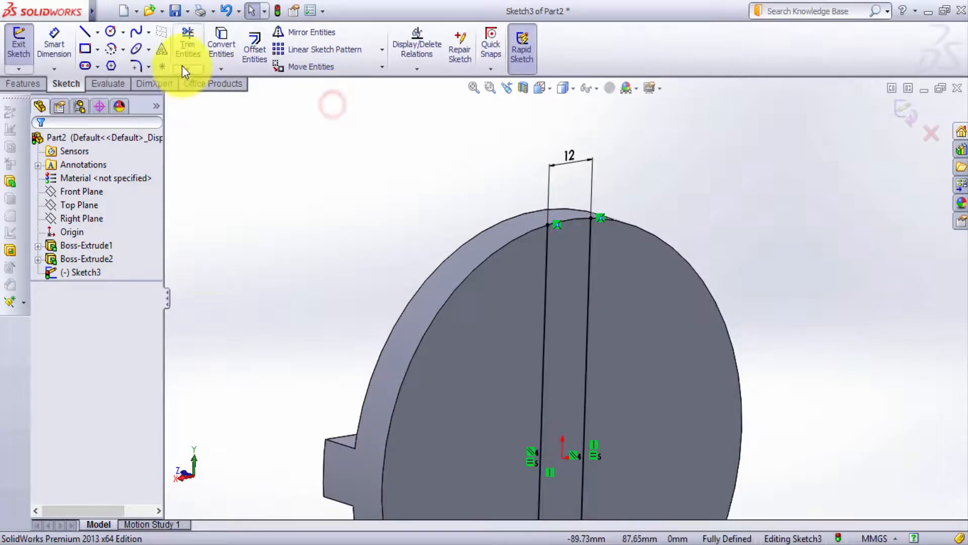
click(214, 50)
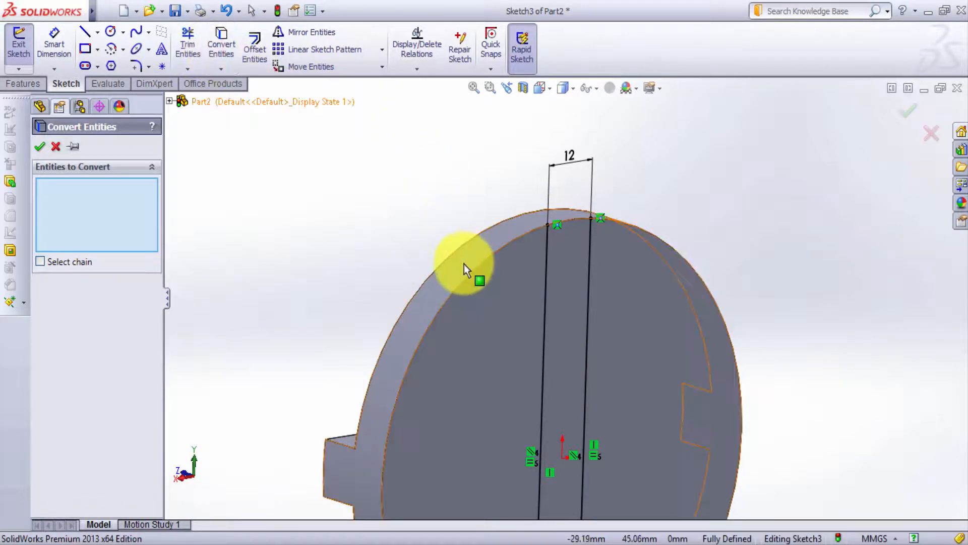
click(469, 276)
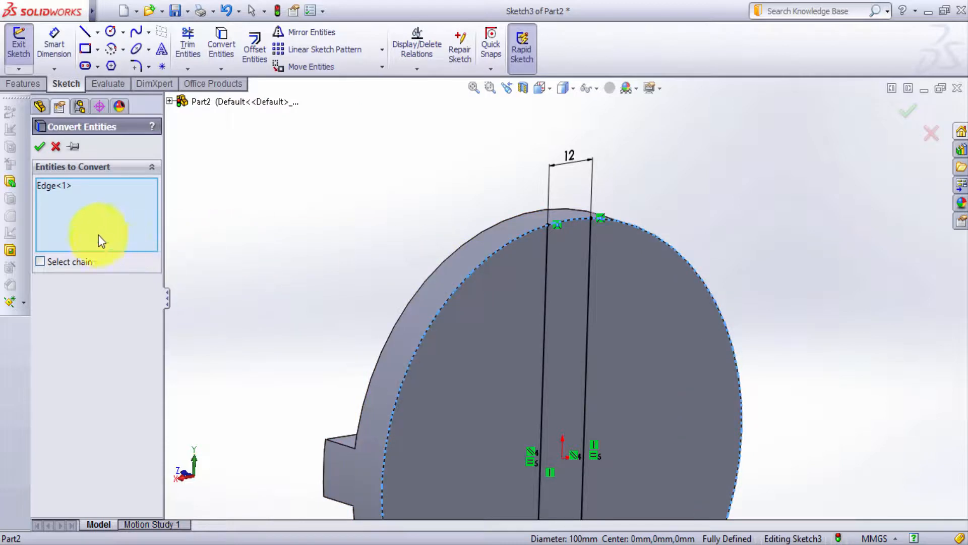
click(39, 146)
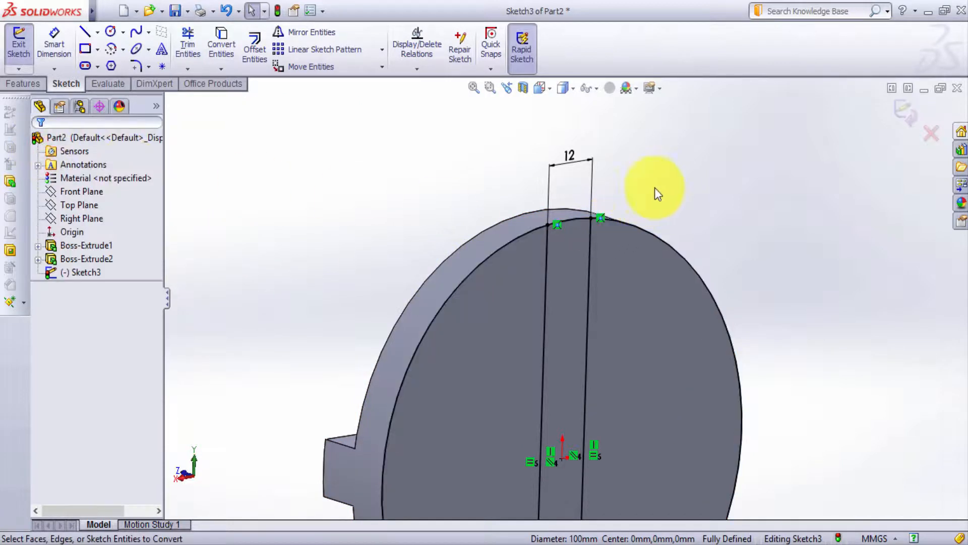
Step: Trim away the converted circle's arcs outside the two vertical lines using Trim to closest, and exit the sketch
click(187, 34)
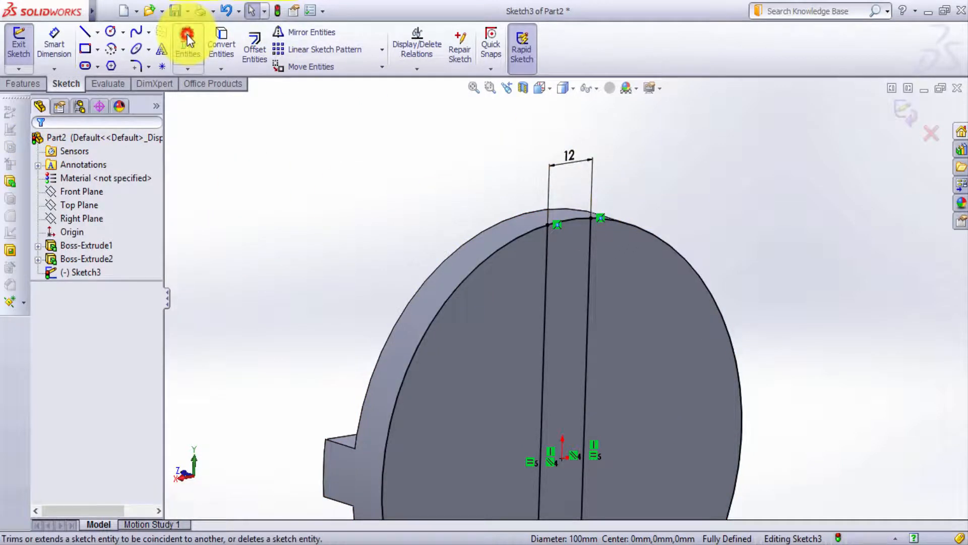
click(499, 251)
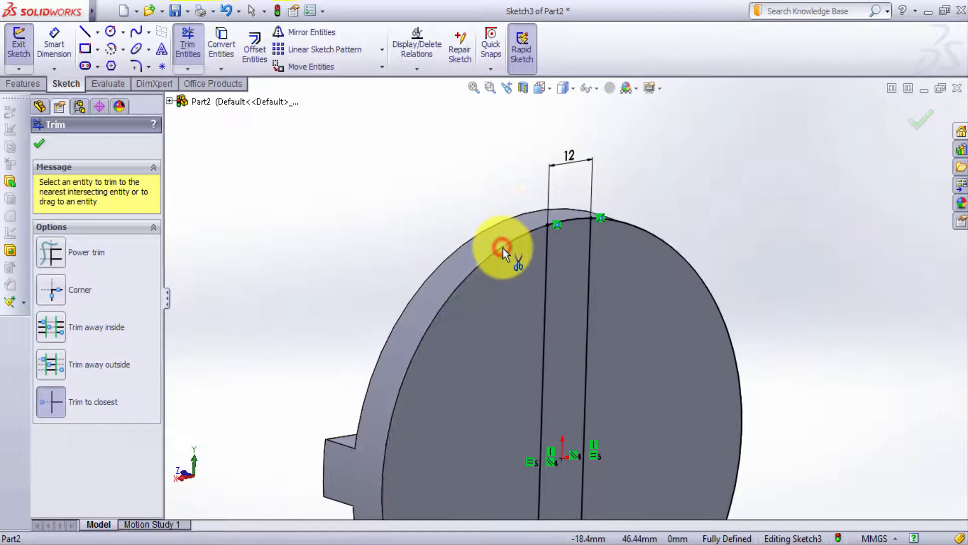
click(652, 234)
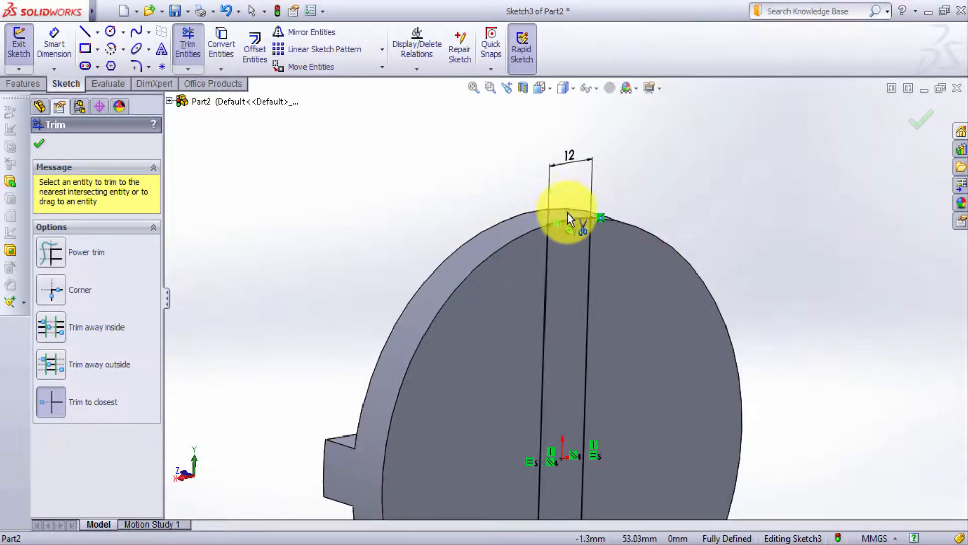
click(921, 120)
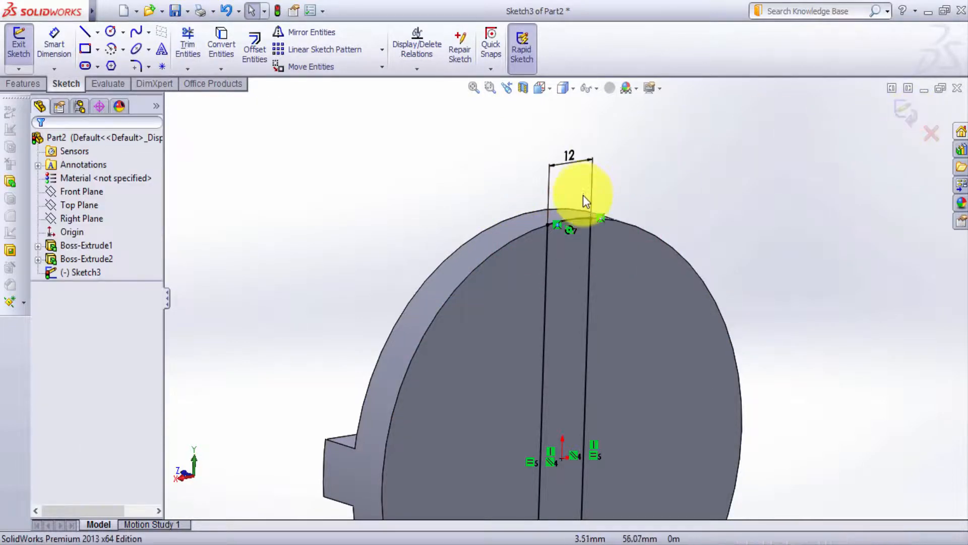
click(899, 110)
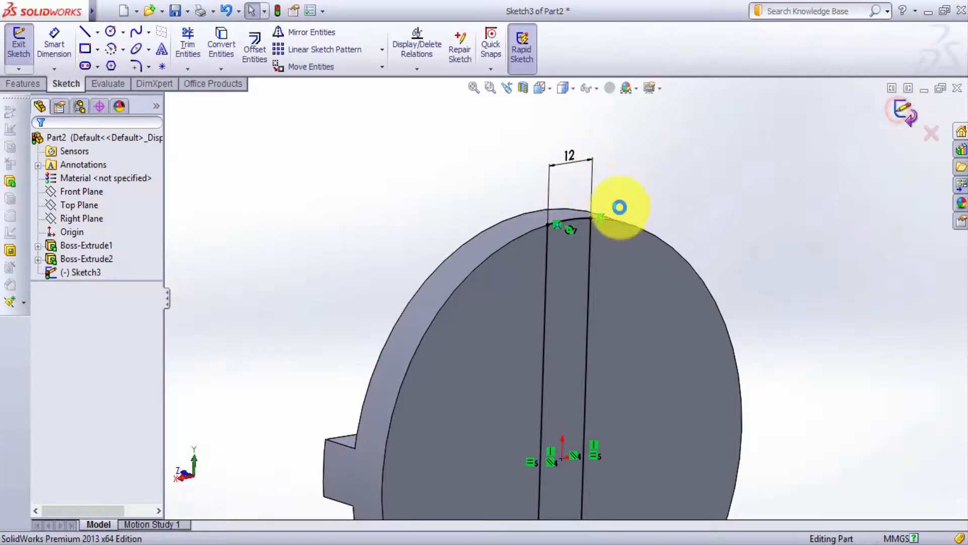
Step: Extrude the vertical band sketch on the disc's rear face as a boss with a blind depth of 10 mm
scroll(537, 225, up, 4)
scroll(573, 360, down, 2)
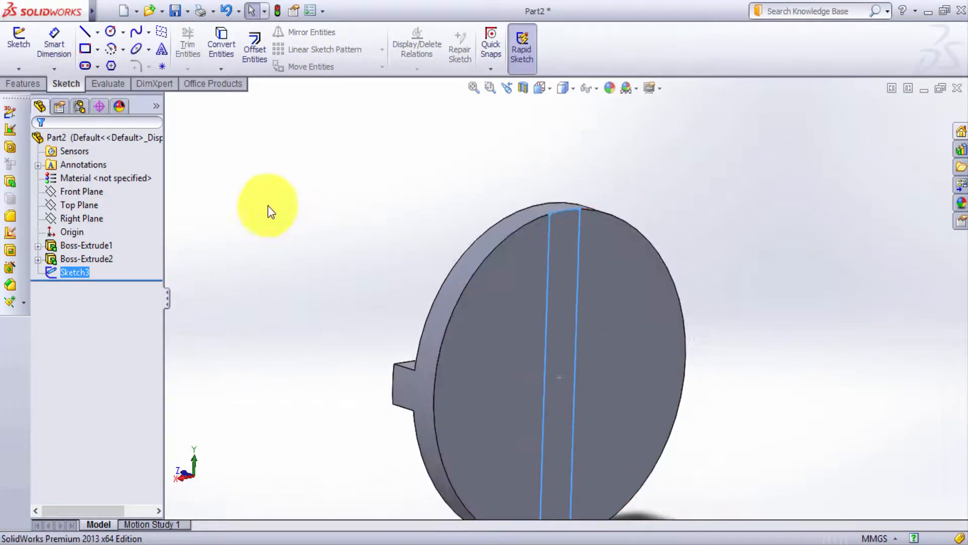
click(23, 86)
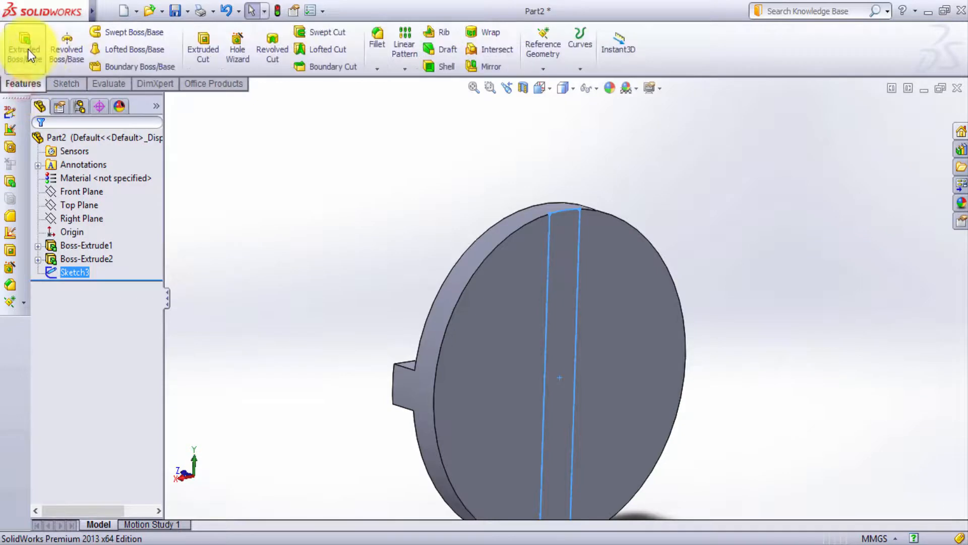
click(25, 48)
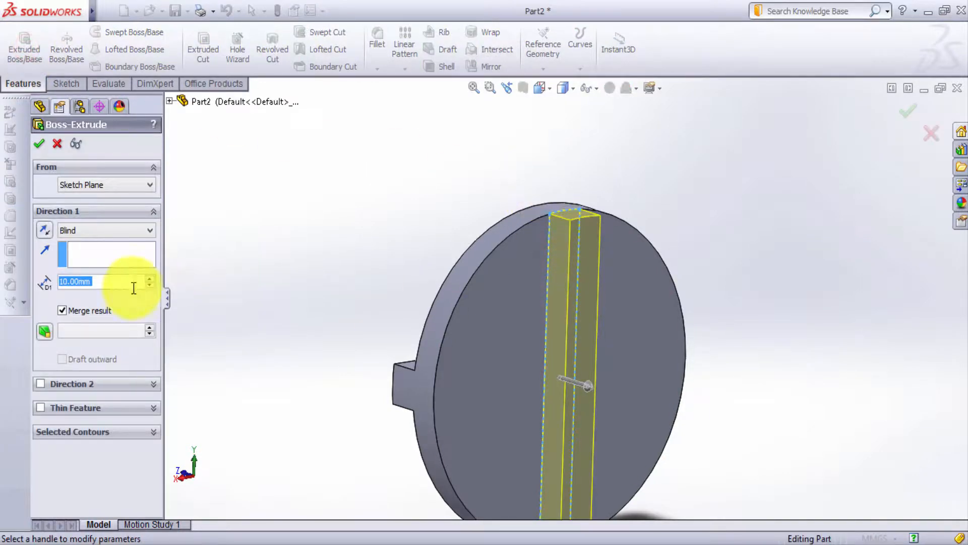
text(10)
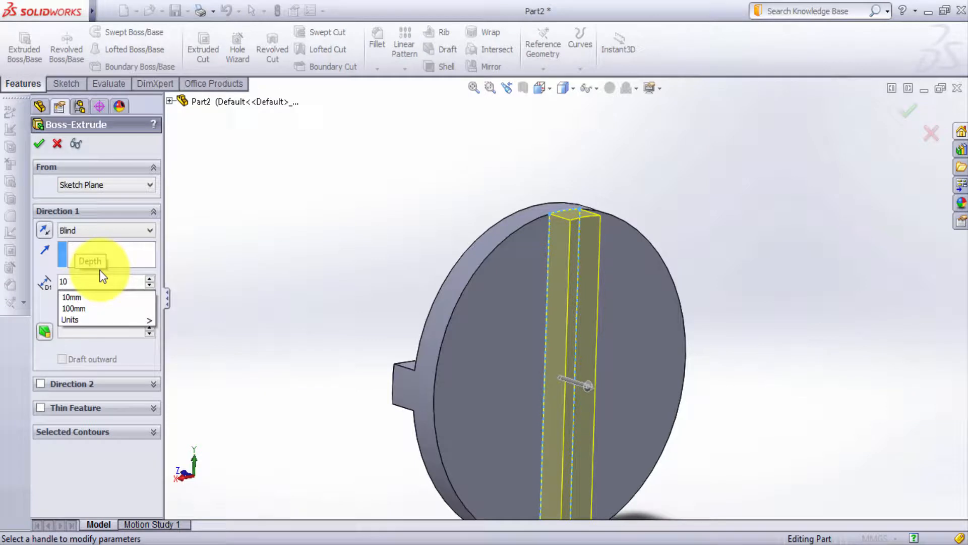
key(Return)
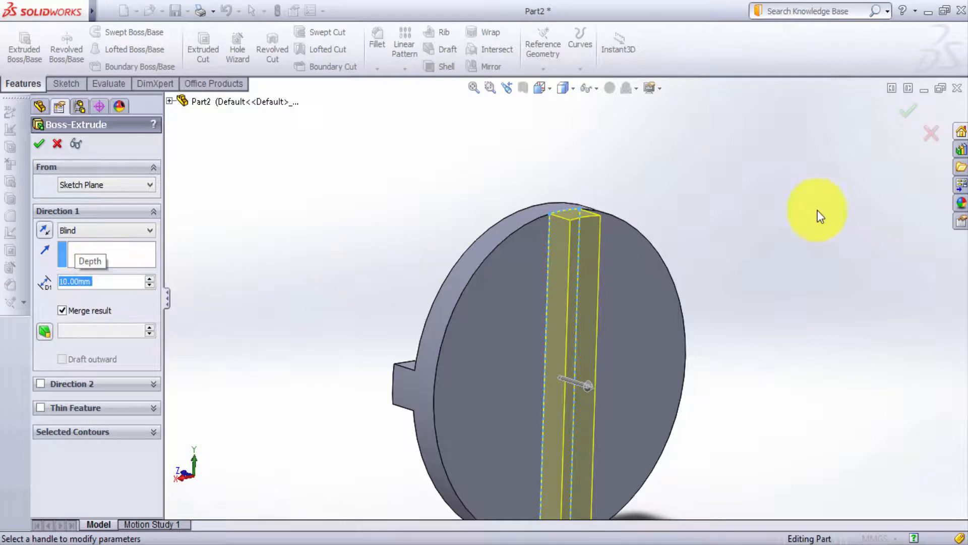
click(901, 113)
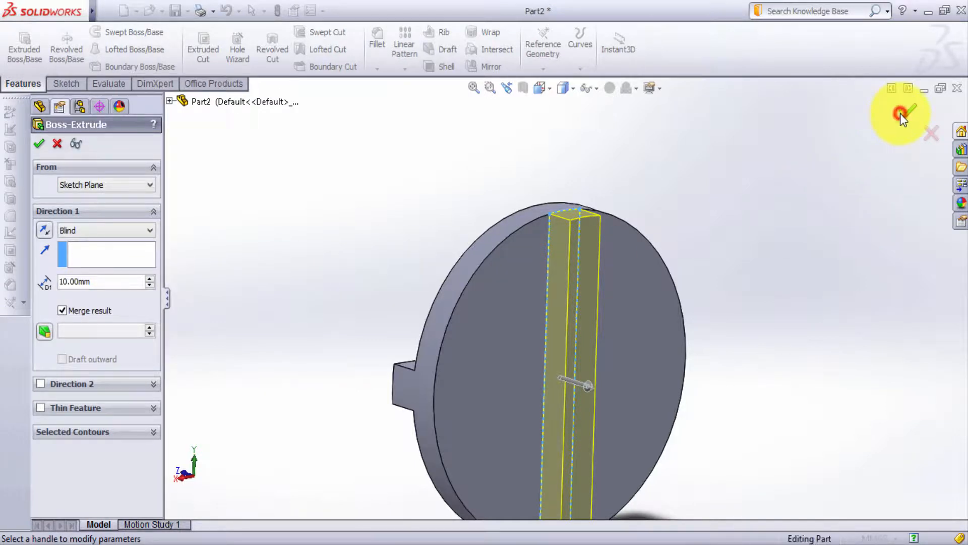
Step: Examine the disc and its raised bands on the front and rear faces from several angles
scroll(571, 296, up, 3)
scroll(571, 401, down, 3)
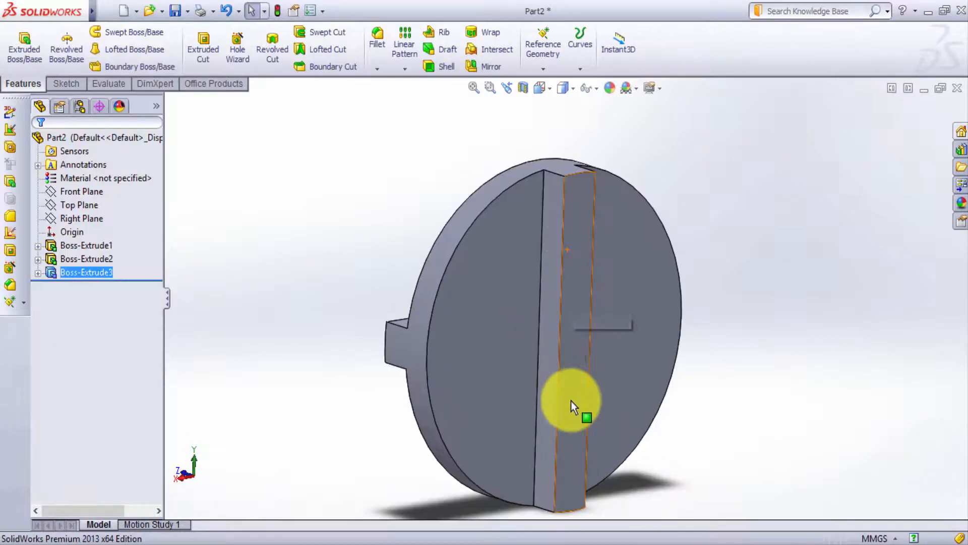
middle_drag(571, 401, 692, 202)
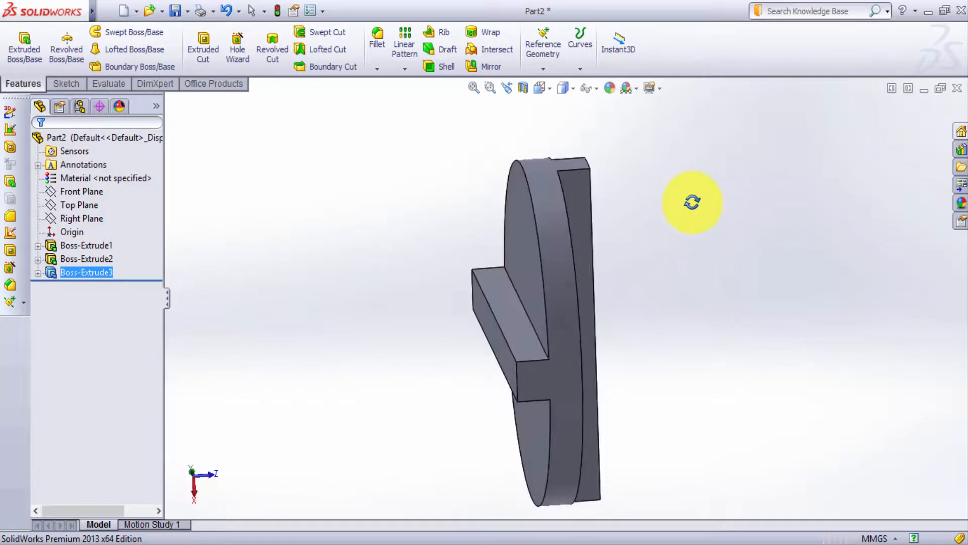
middle_drag(634, 373, 406, 240)
middle_drag(514, 287, 674, 389)
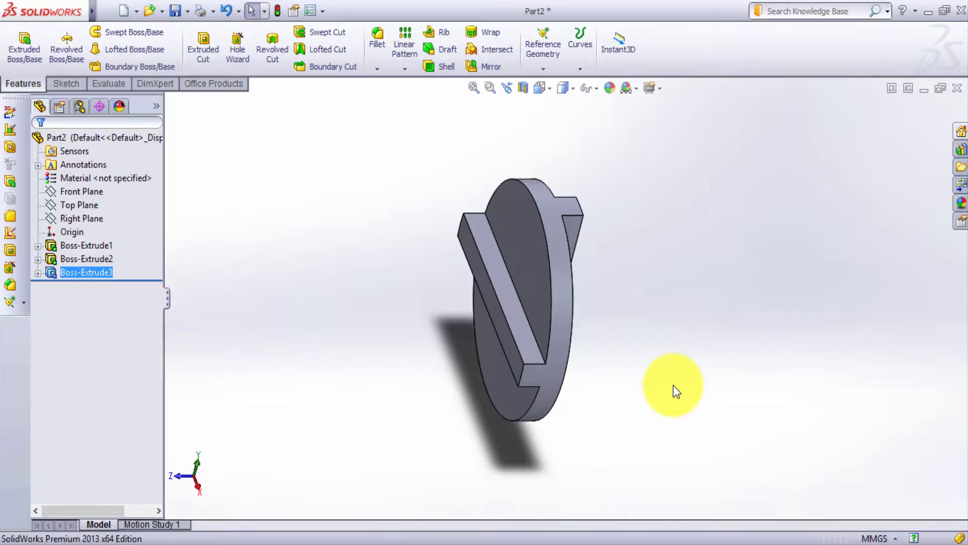
scroll(673, 386, down, 1)
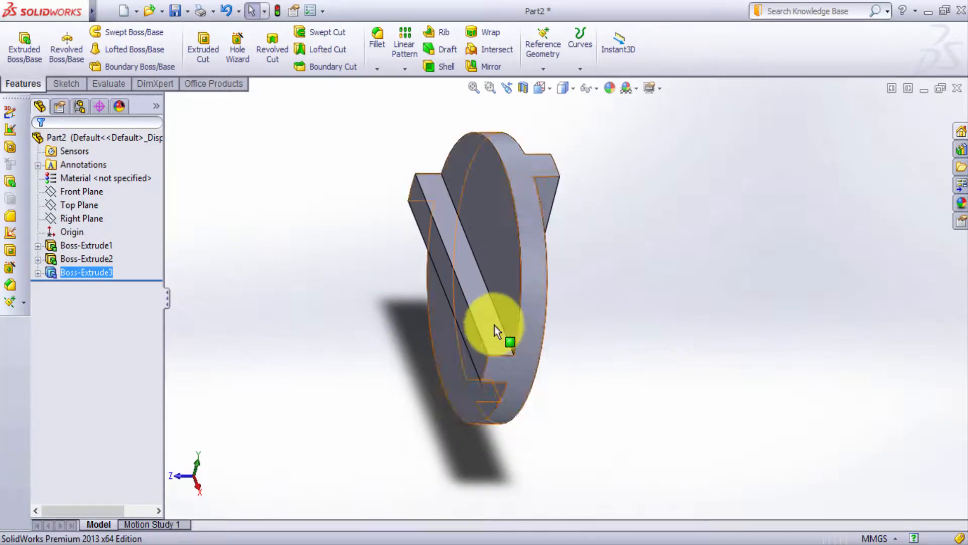